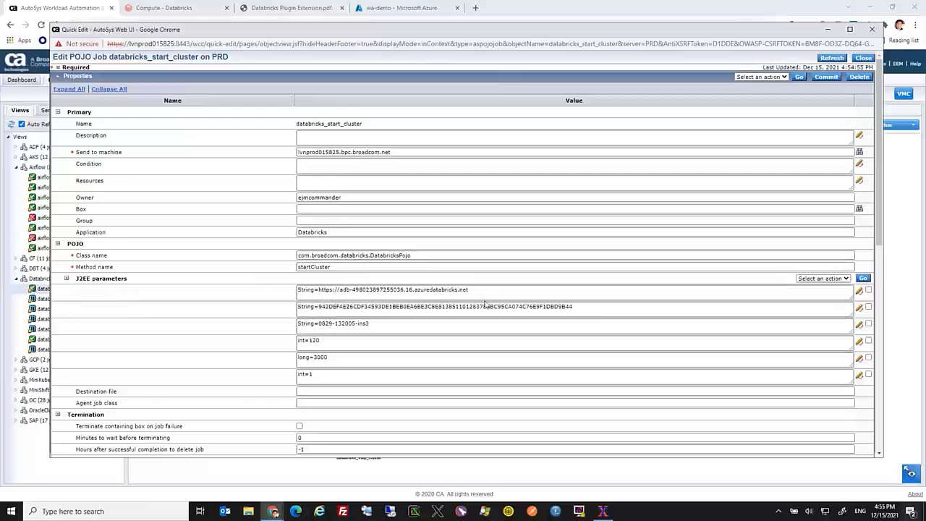
Examine the J2EE parameters of the databricks_start_cluster job one by one, from workspace URL to final integer, and close its editor
drag(481, 289, 286, 290)
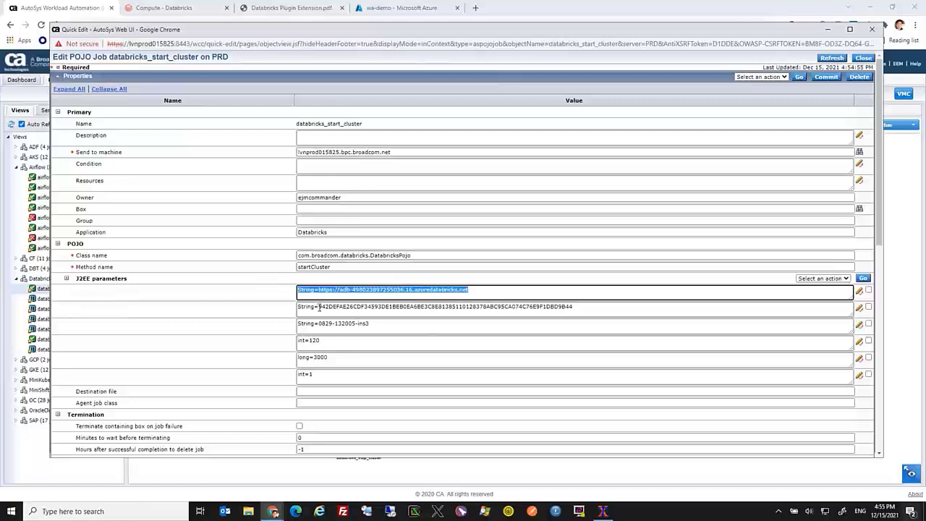
drag(320, 307, 622, 298)
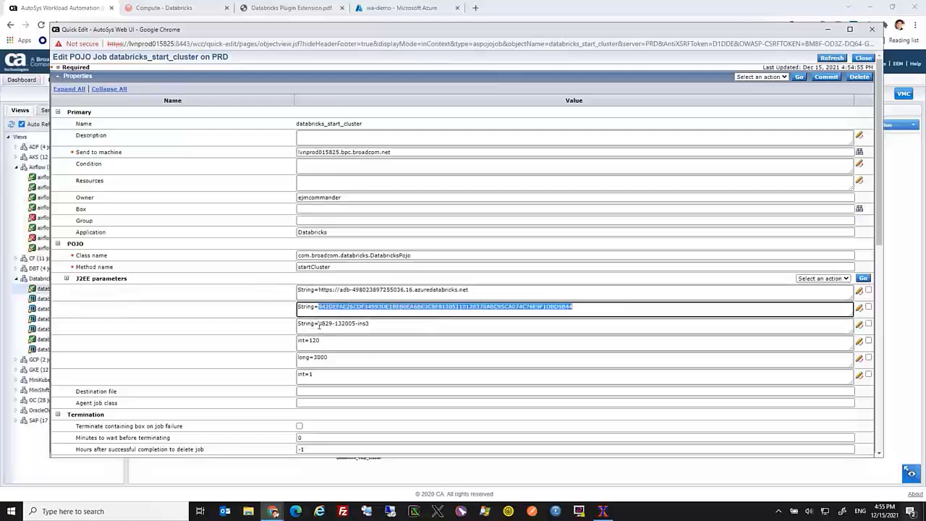
drag(319, 324, 383, 323)
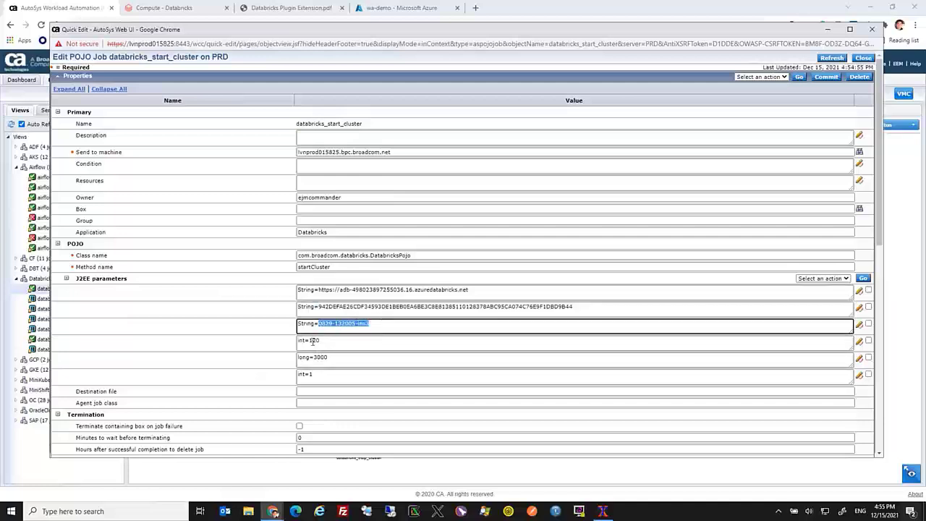
drag(312, 341, 327, 341)
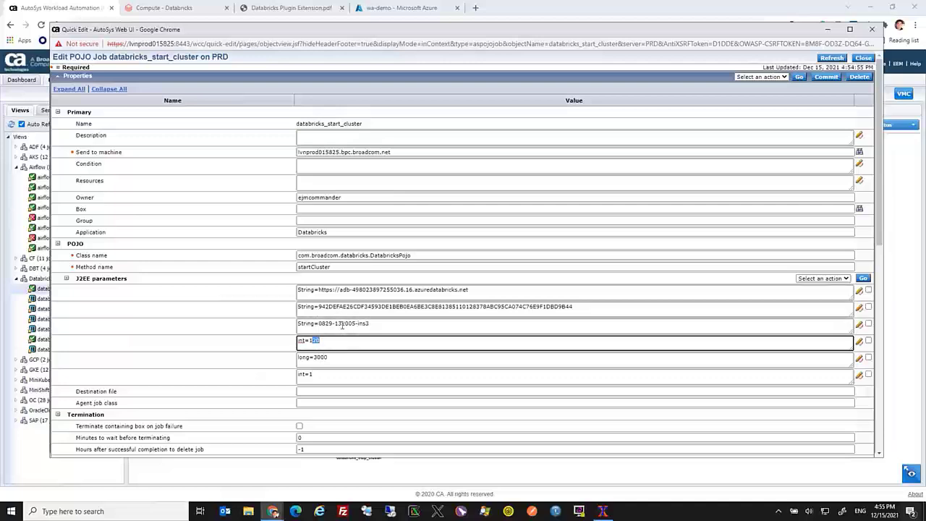
drag(314, 357, 336, 358)
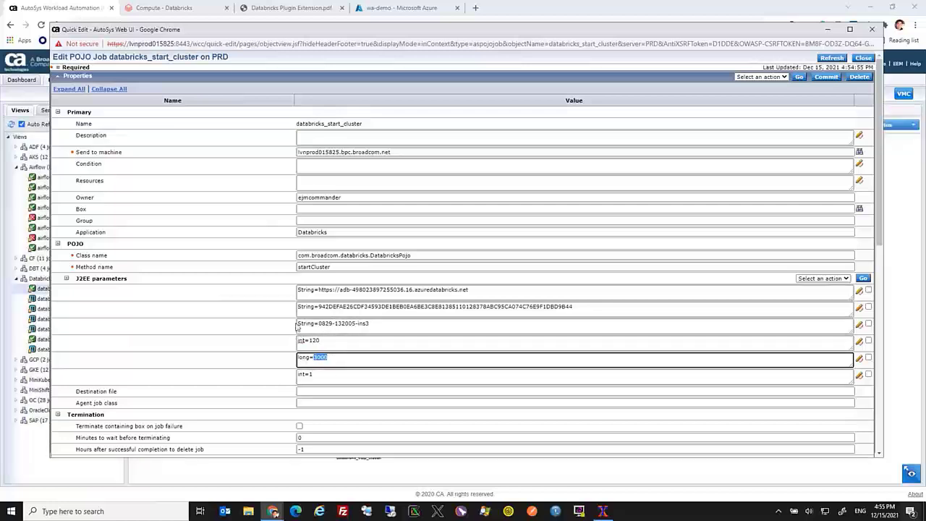
click(310, 374)
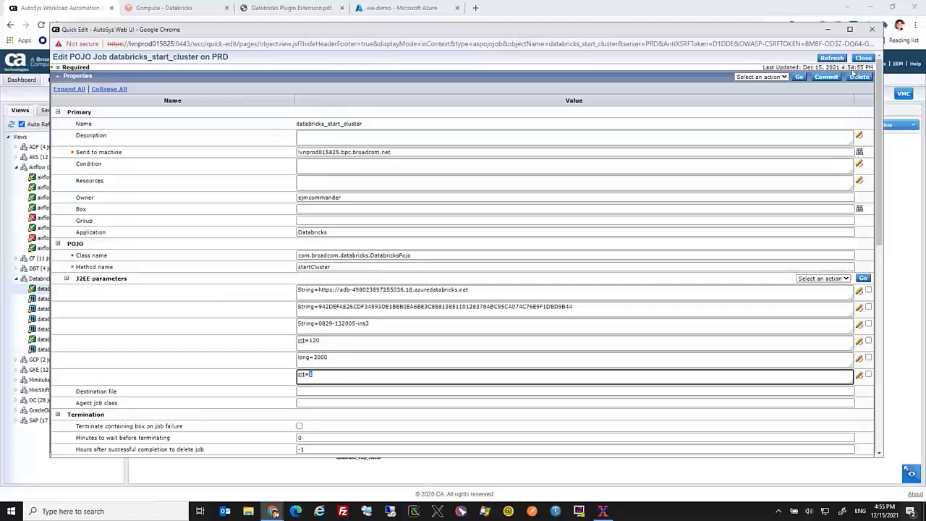
click(833, 58)
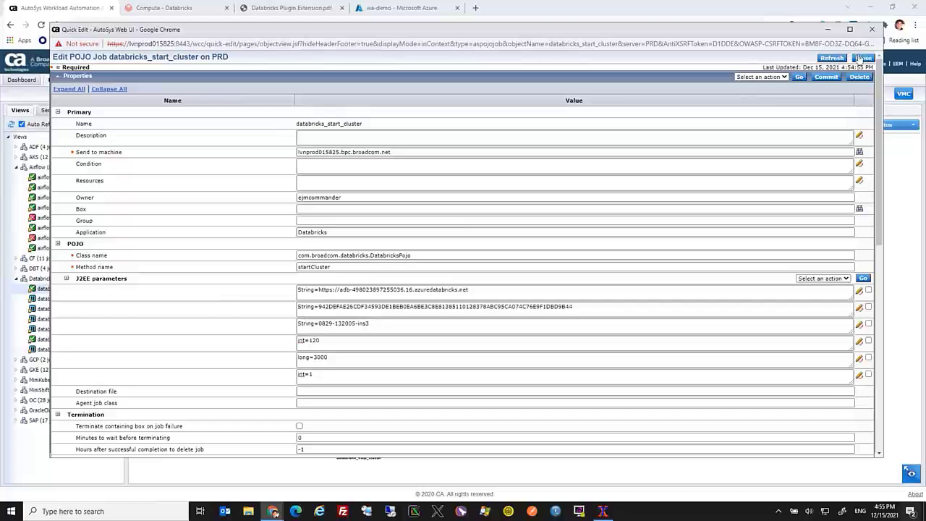
click(863, 58)
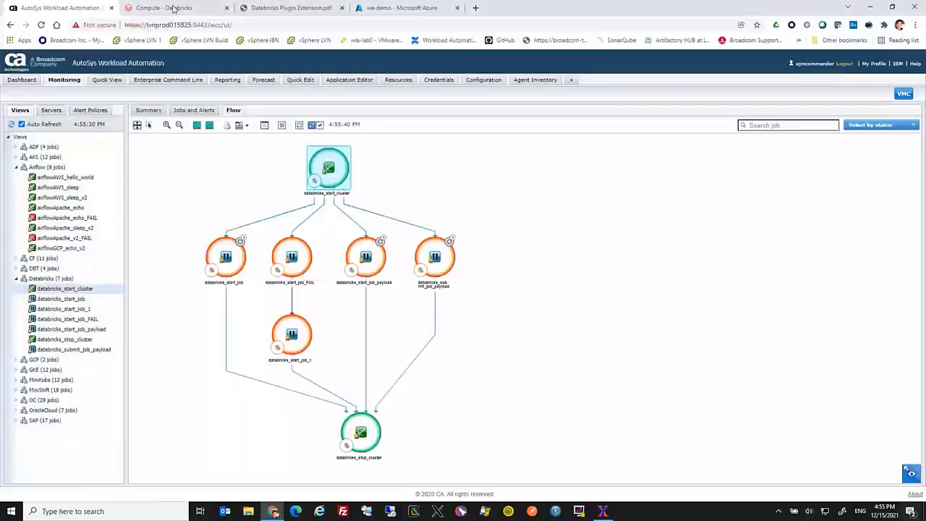
Switch to Databricks, inspect the demo cluster's configuration, and return to the Compute cluster list
click(175, 9)
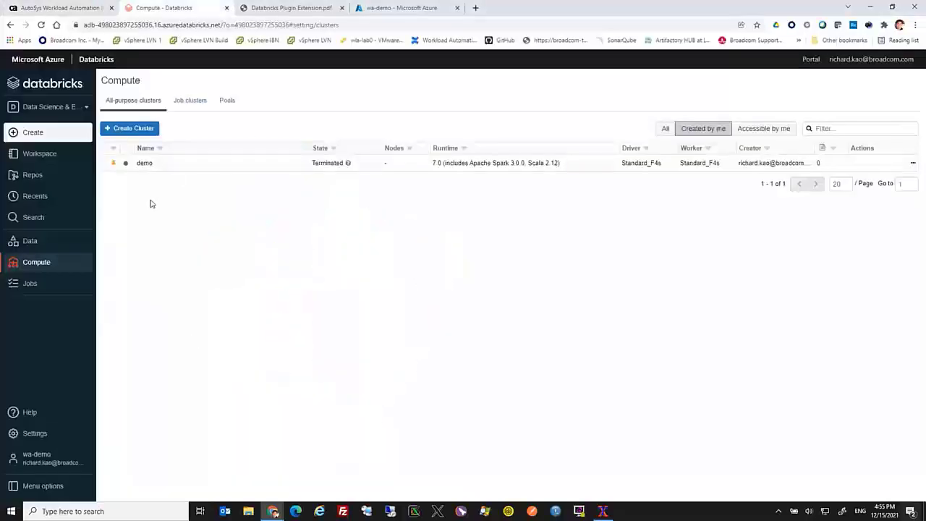
click(144, 162)
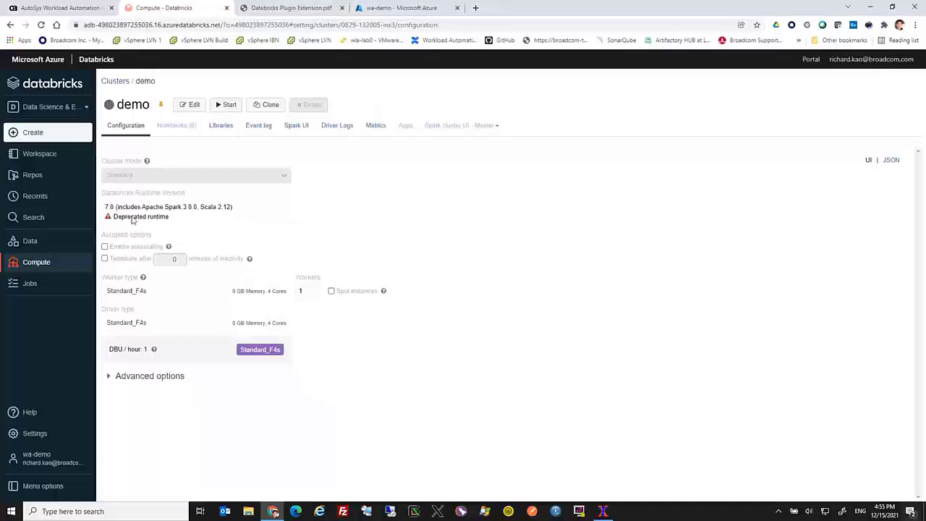
click(37, 267)
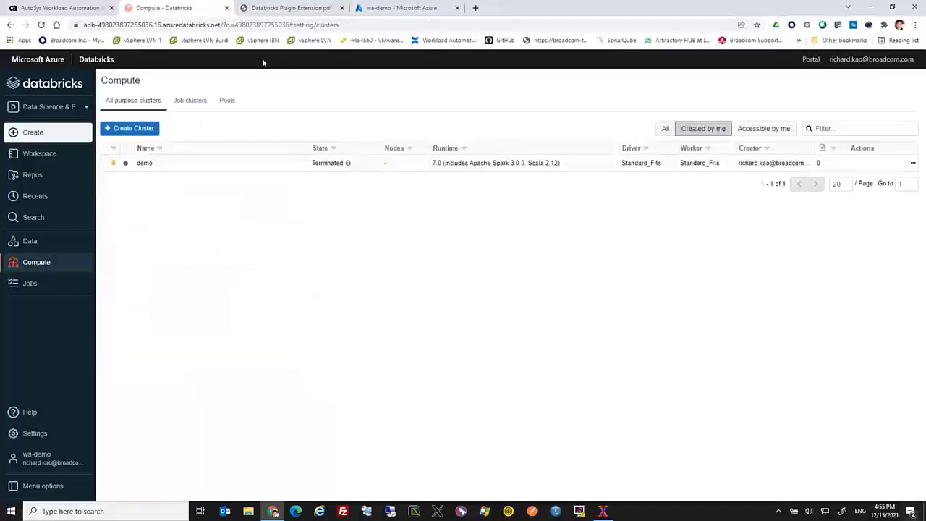
Force start the databricks_start_cluster job in AutoSys, refreshing the flow, and check the demo cluster's state in Databricks
click(65, 8)
right_click(321, 162)
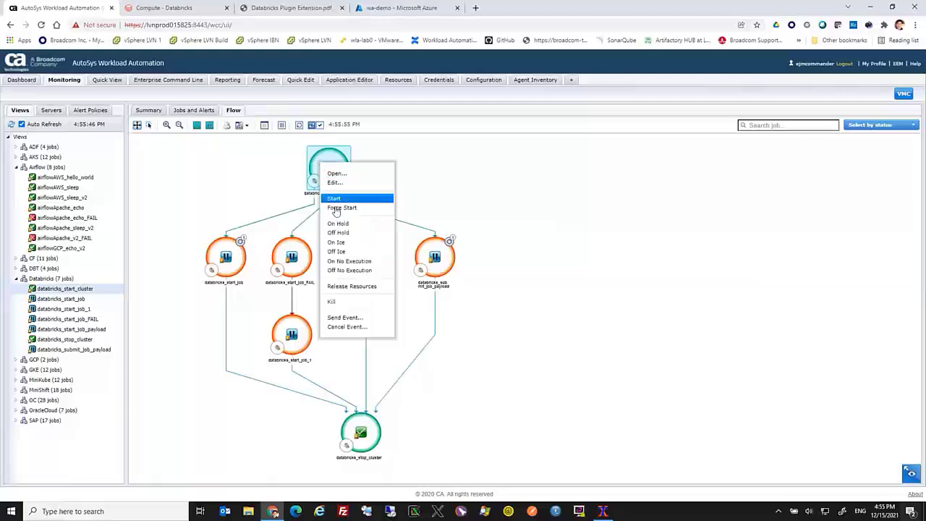
click(336, 209)
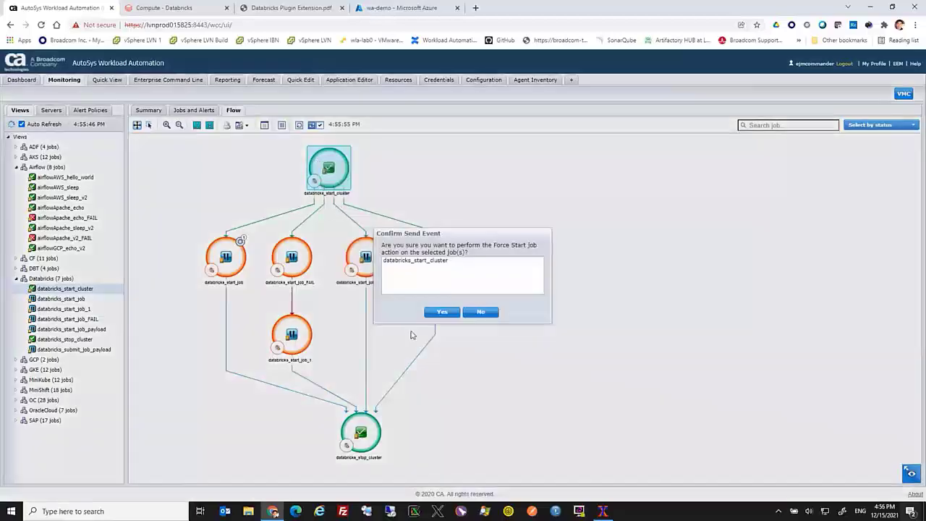
click(442, 313)
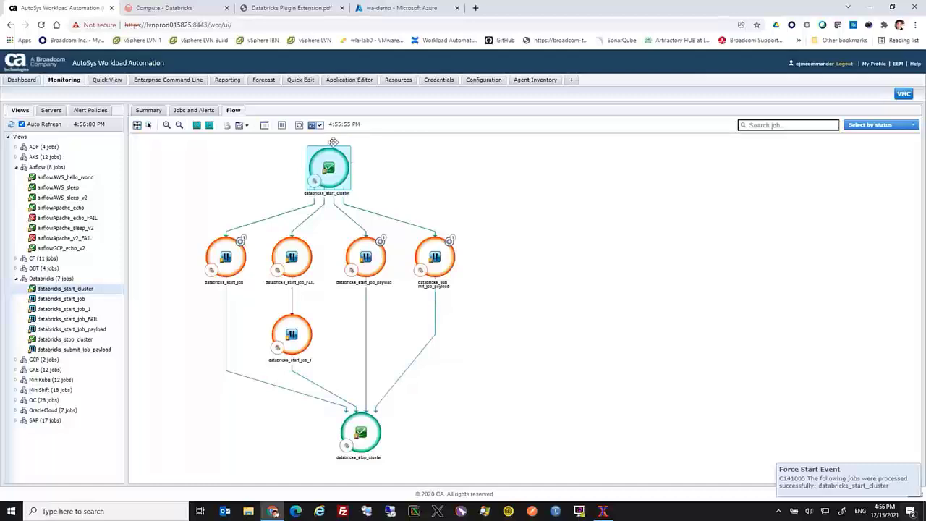
click(299, 126)
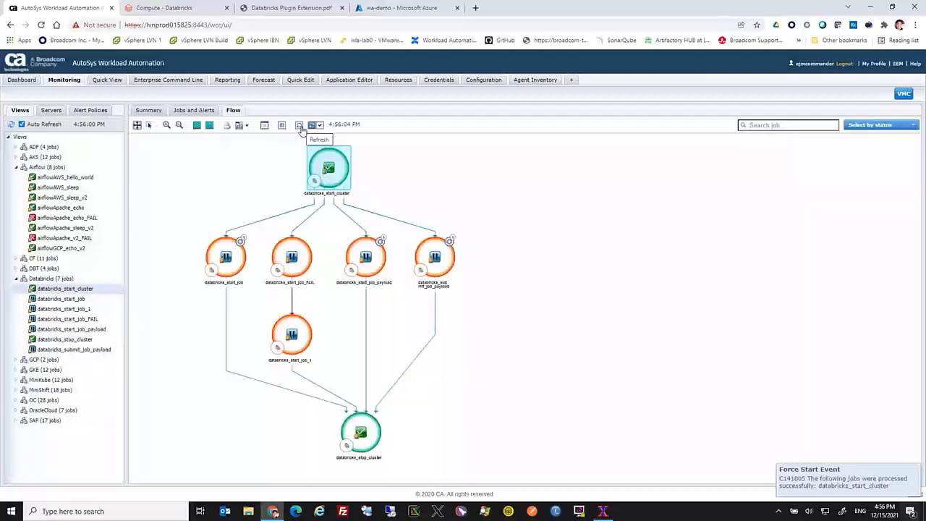
click(299, 126)
key(ctrl+Tab)
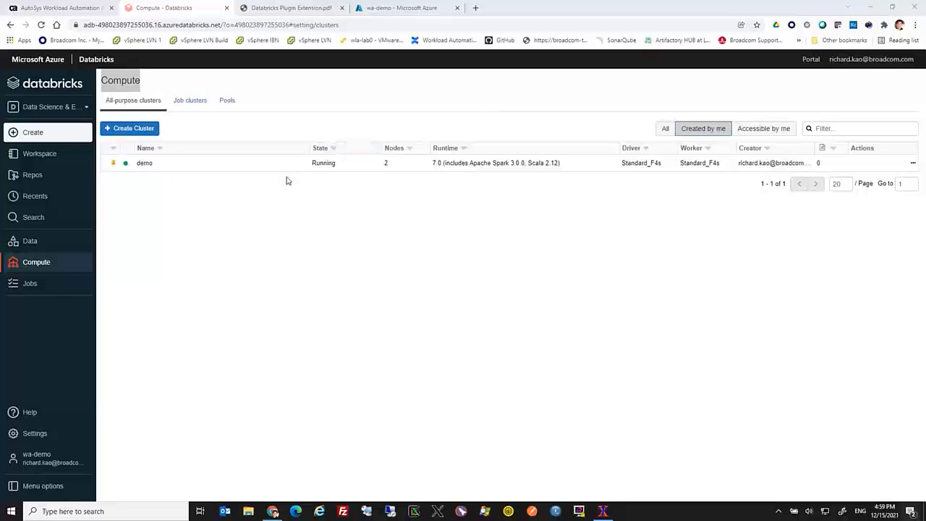
Return to AutoSys, view the details of the databricks_start_job job, and close the details window
click(72, 13)
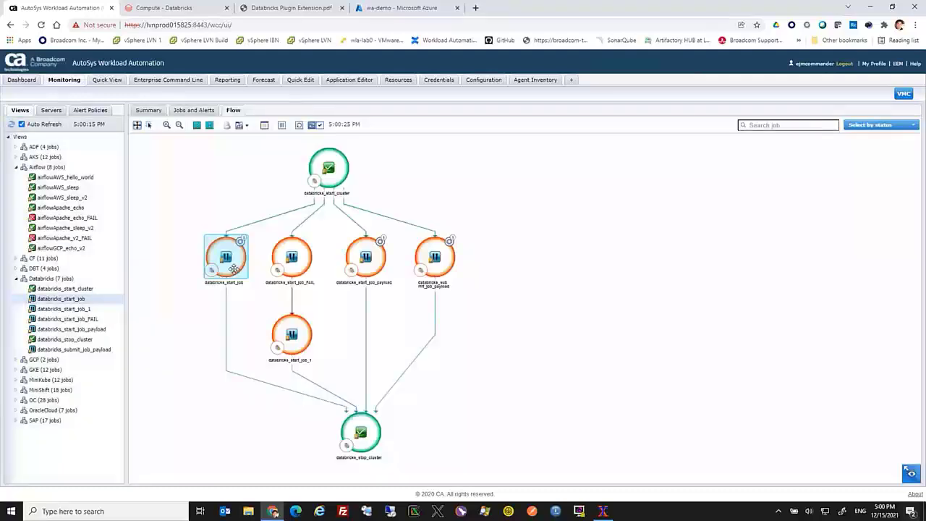
right_click(233, 271)
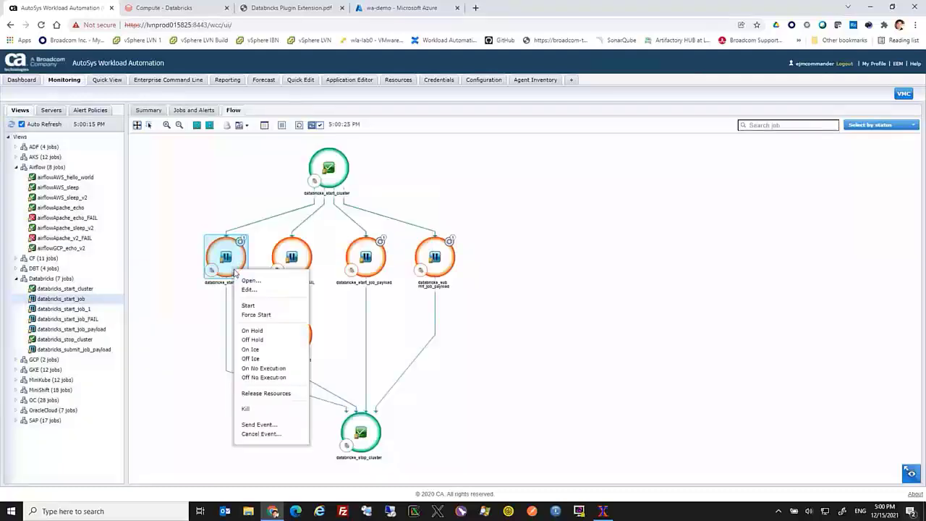
click(249, 283)
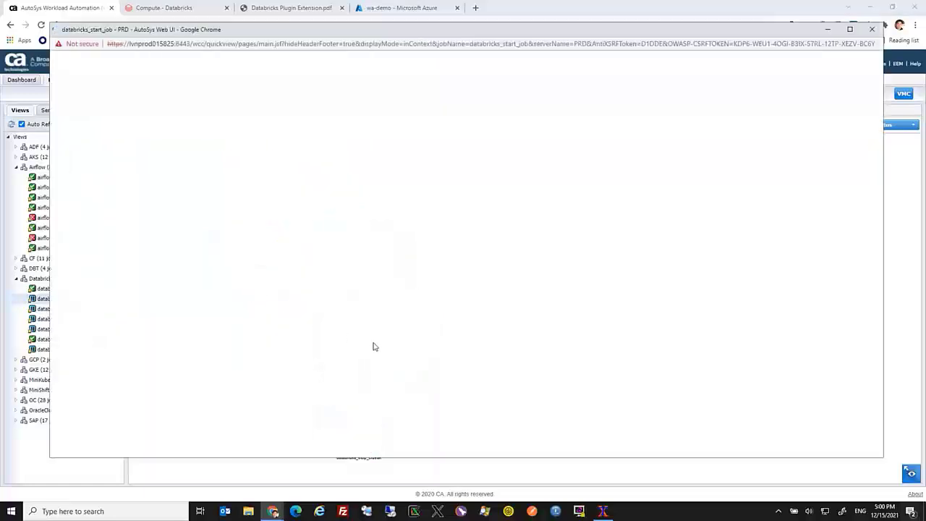
scroll(334, 339, down, 1)
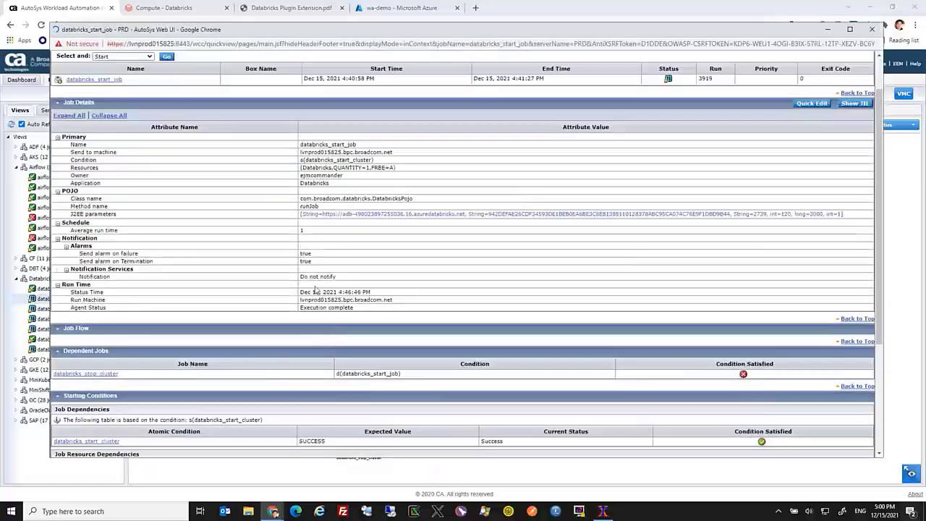
scroll(826, 93, up, 1)
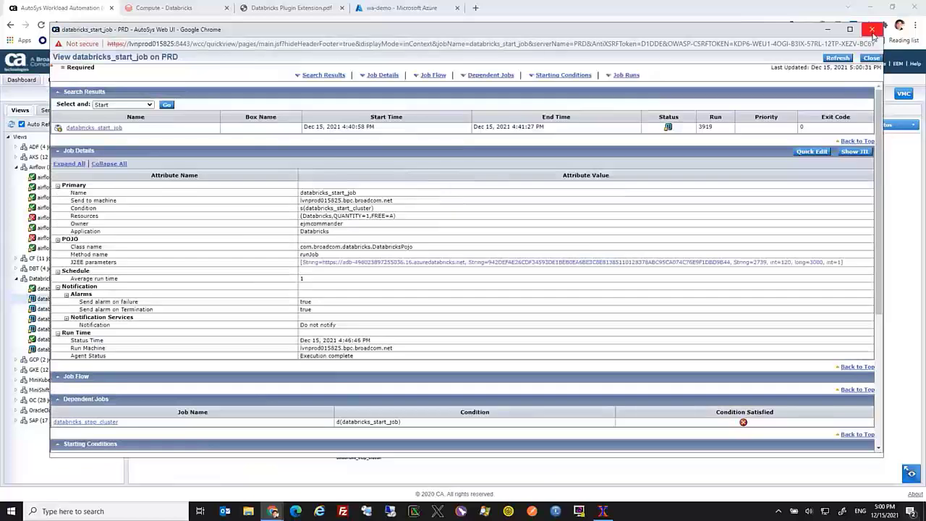
click(872, 29)
Examine the job ID parameter in the databricks_start_job definition and look for the matching job in the Databricks jobs list
right_click(226, 271)
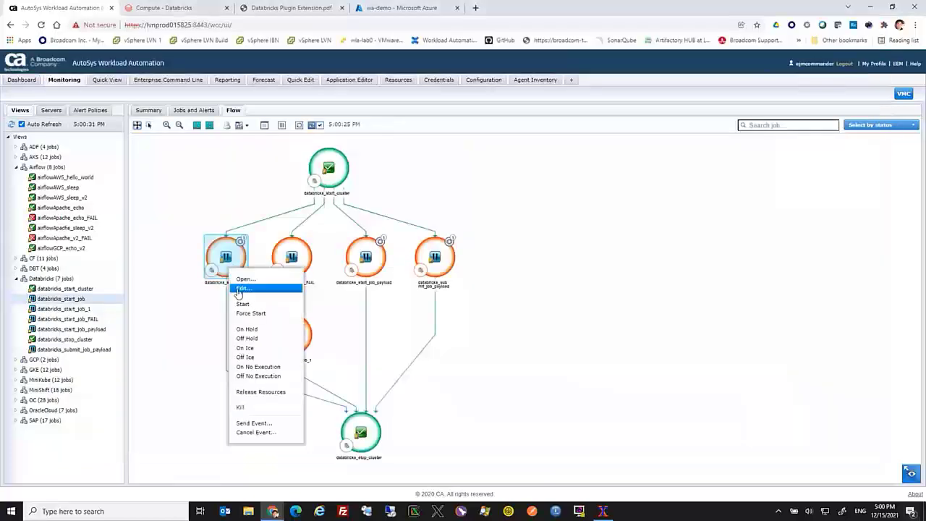
click(240, 289)
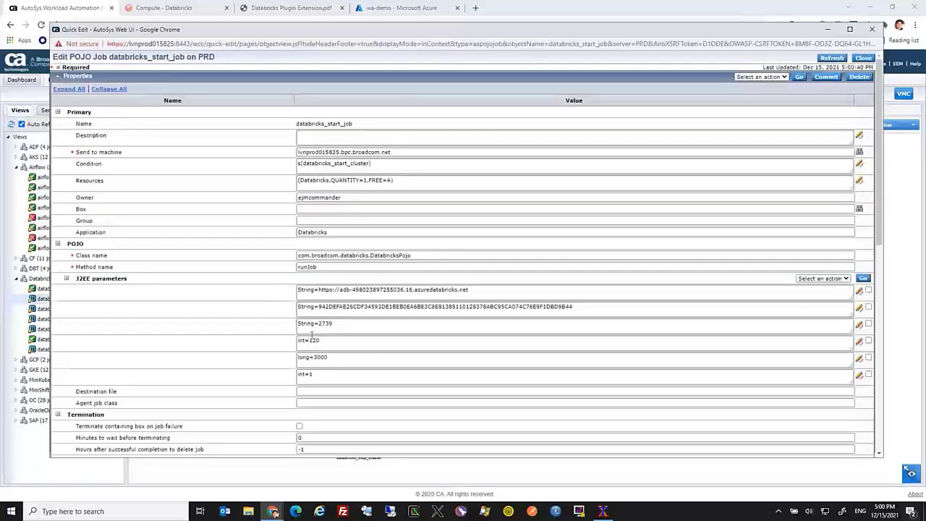
drag(319, 326, 340, 323)
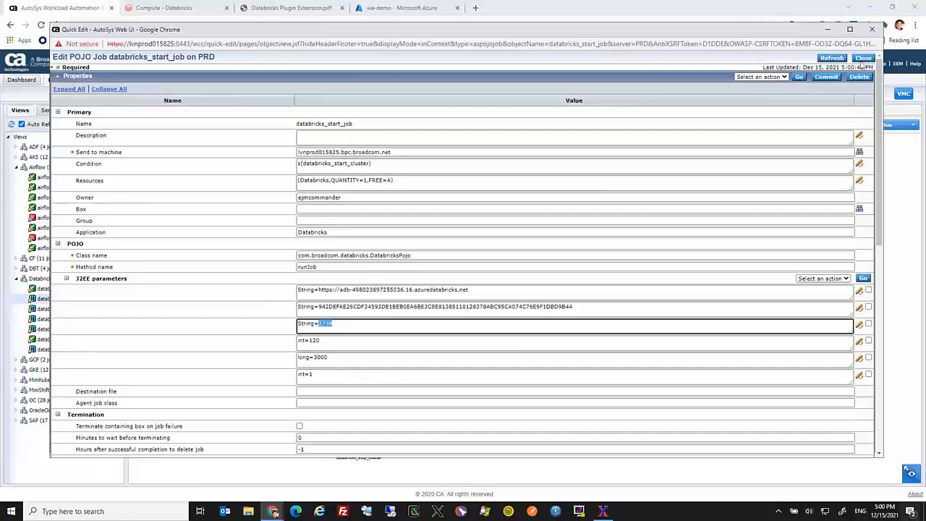
click(862, 59)
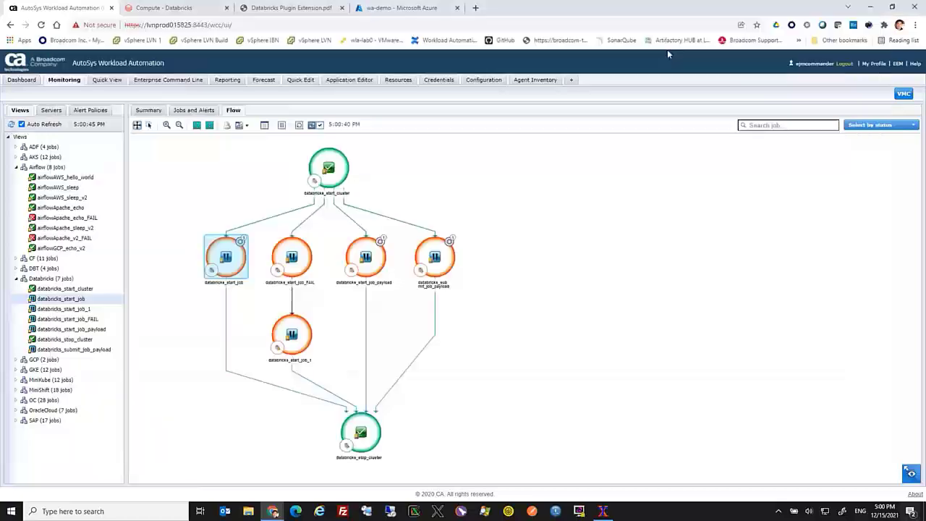
click(193, 9)
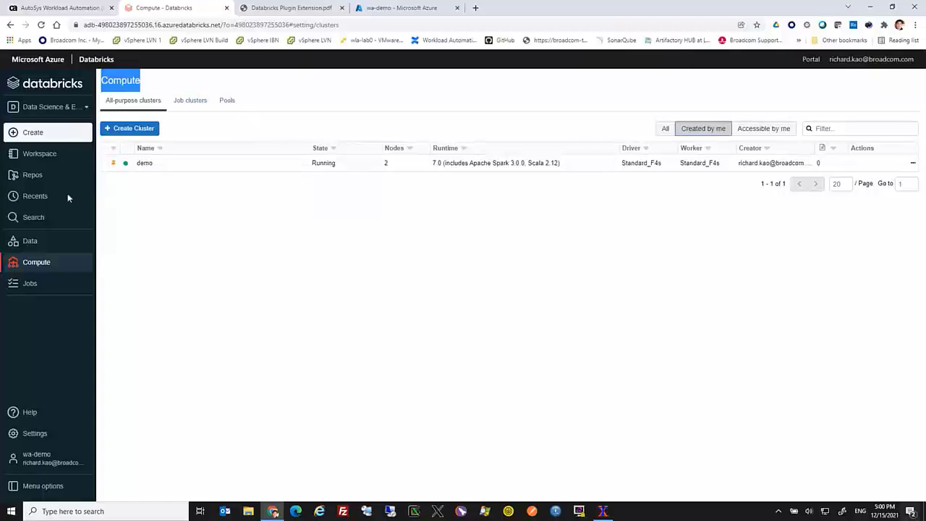
click(26, 282)
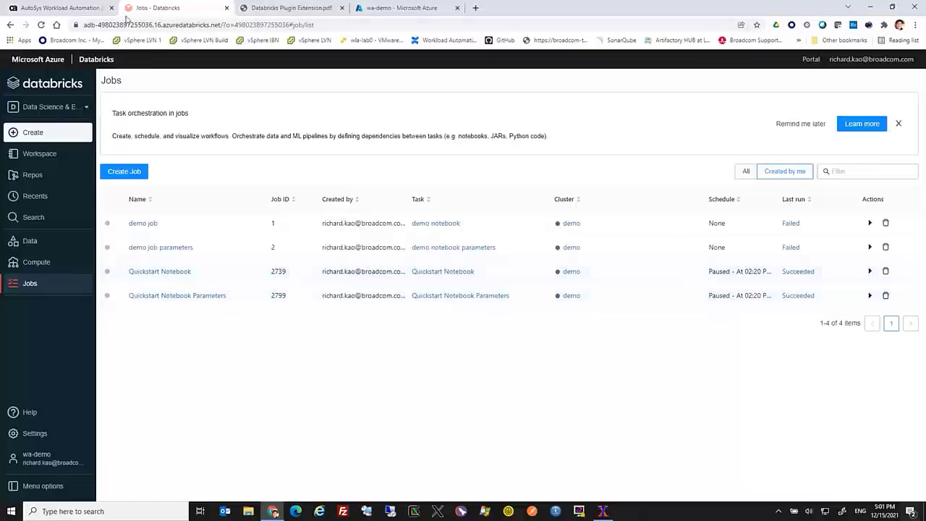
Take the databricks_start_job job off hold in AutoSys and refresh the flow to update its status
click(79, 12)
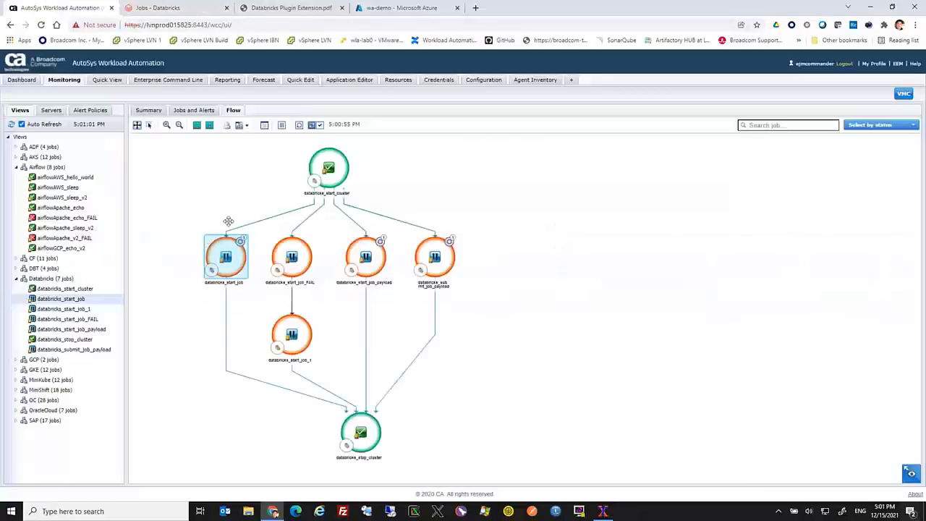
right_click(226, 264)
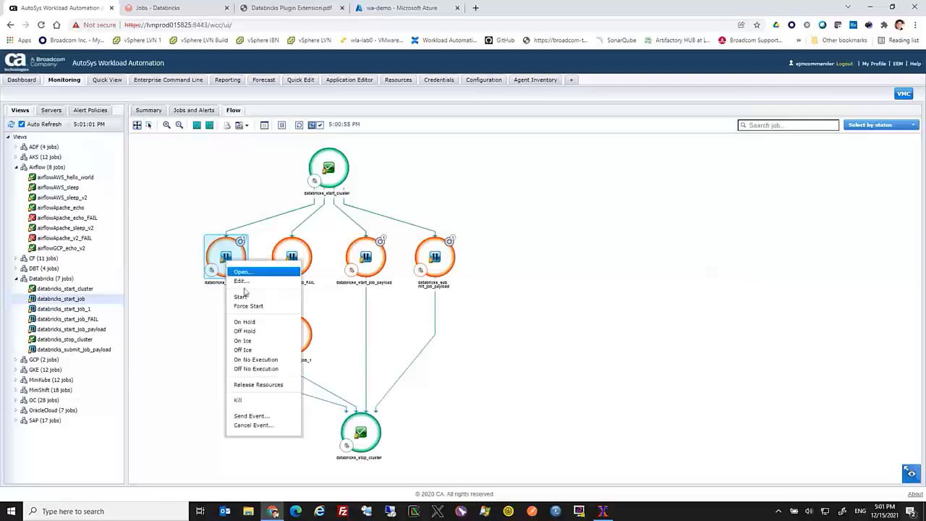
click(246, 331)
click(441, 312)
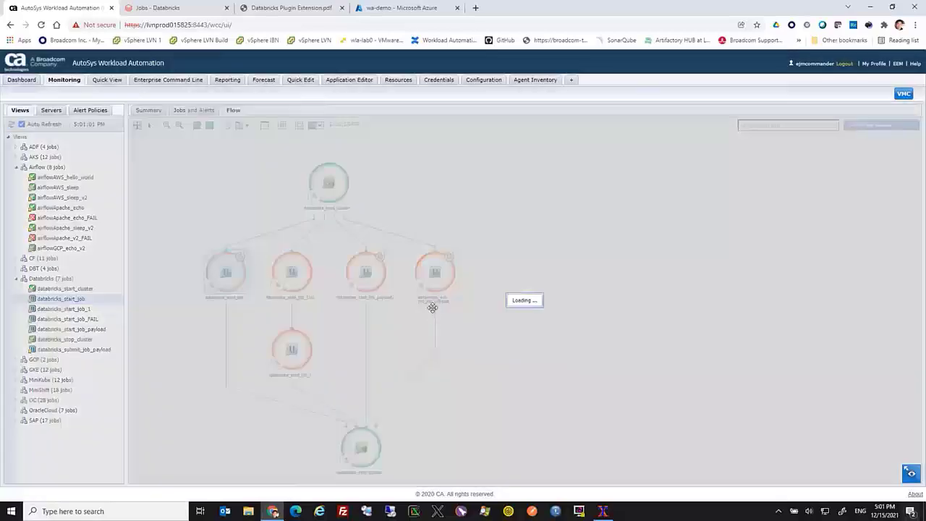
click(300, 126)
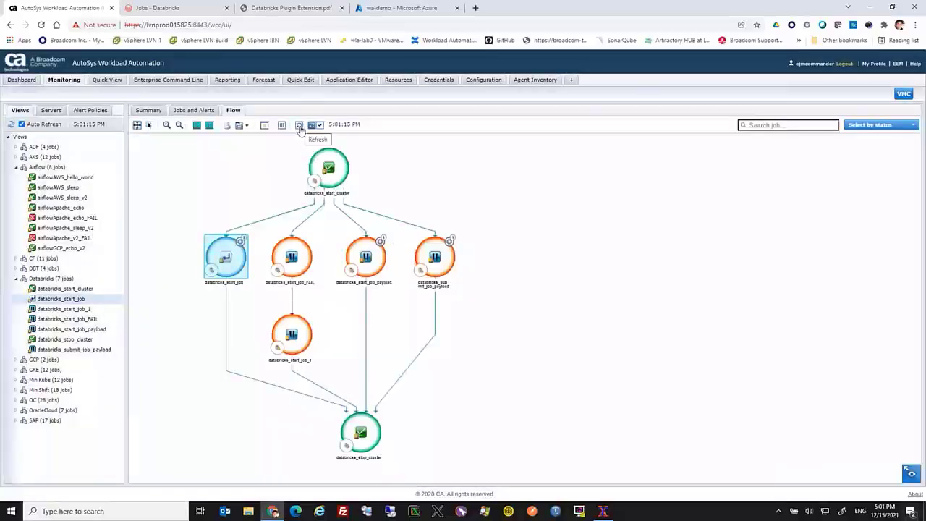
click(299, 126)
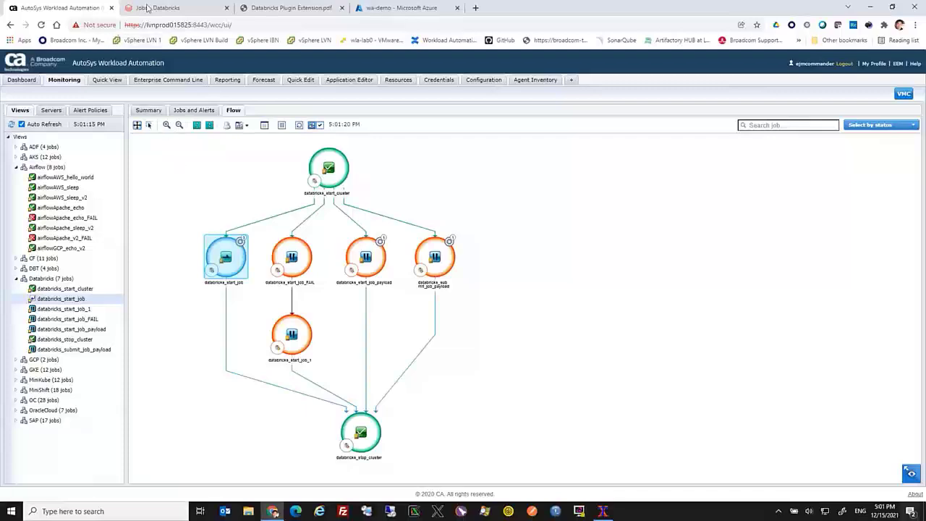
Check the active run of the Quickstart Notebook job in Databricks and return to the AutoSys flow
click(146, 8)
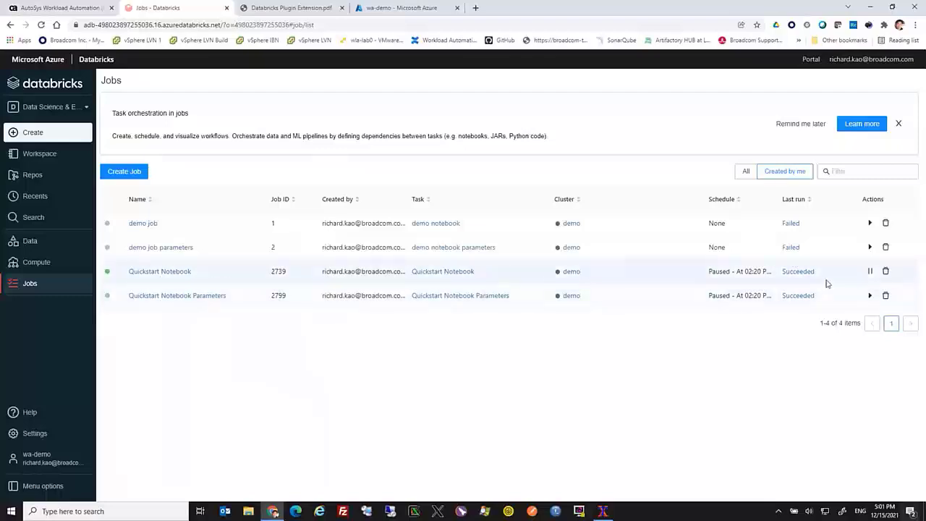
click(173, 274)
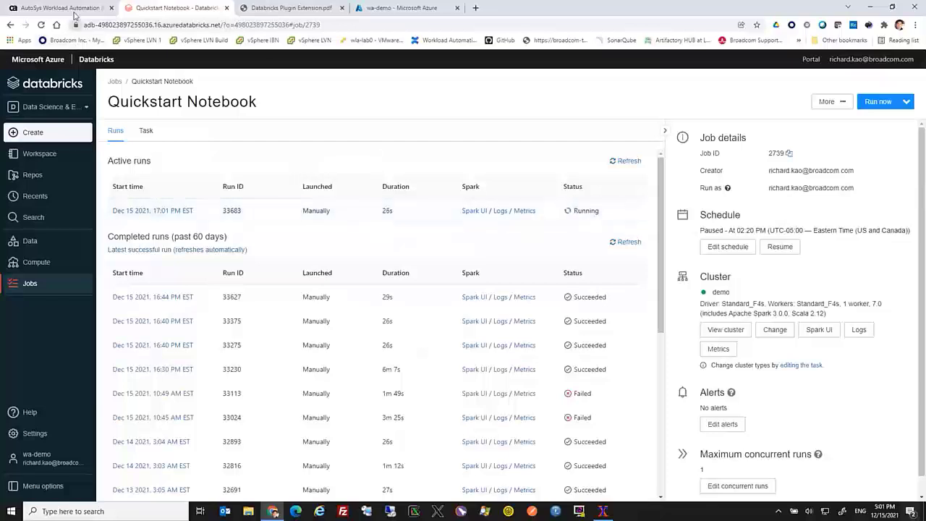
click(72, 8)
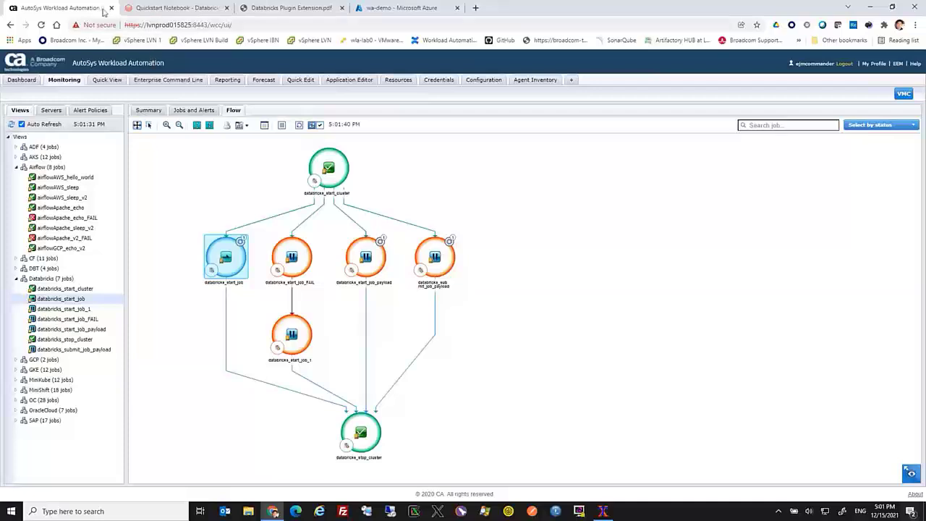
Check the active Quickstart Notebook run in Databricks and open the details of the databricks_start_job job in AutoSys
click(154, 9)
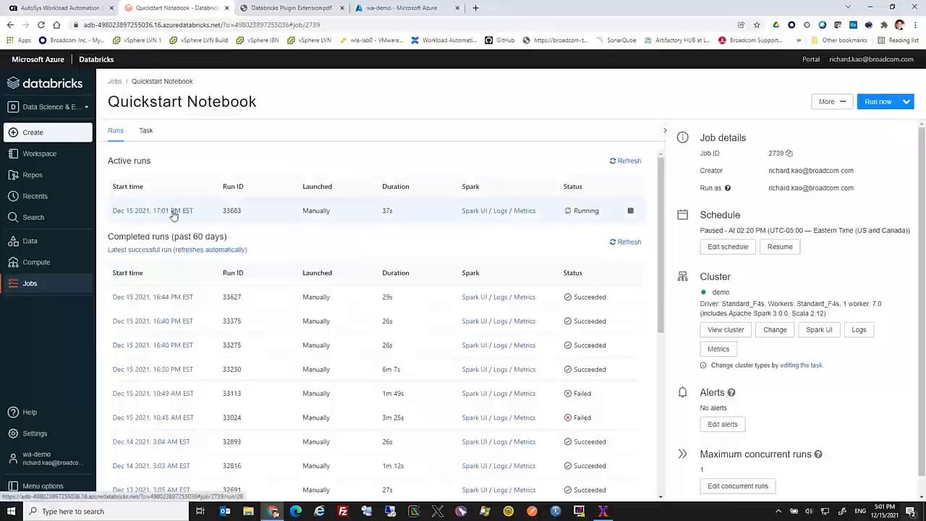
click(74, 4)
right_click(220, 258)
click(234, 274)
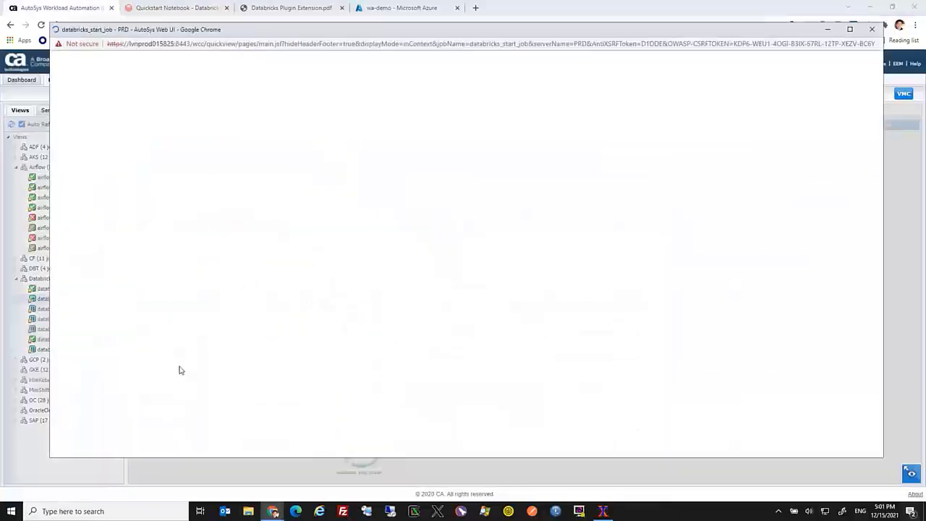
Retrieve the spool file of the running databricks_start_job run without filters, read its log, and close the details window
scroll(180, 370, down, 5)
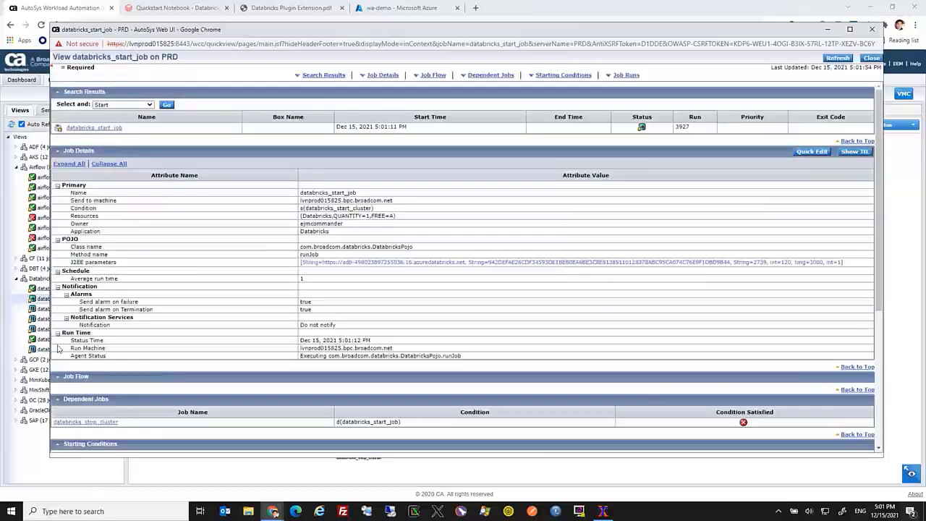
scroll(57, 349, down, 3)
click(120, 353)
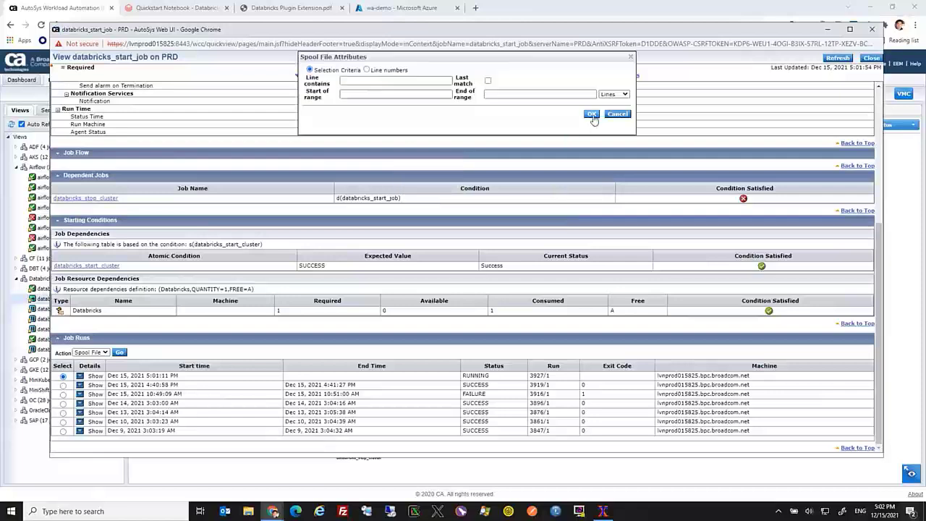
click(592, 115)
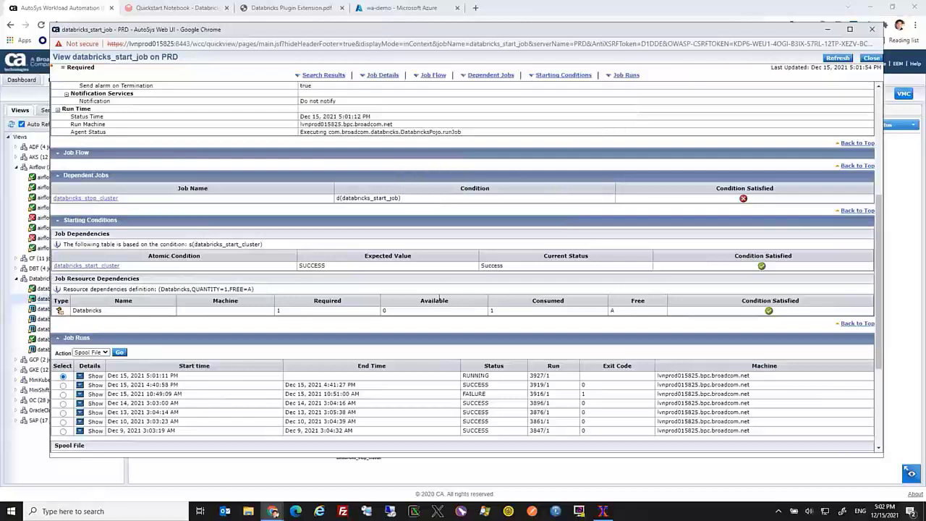
scroll(428, 289, down, 2)
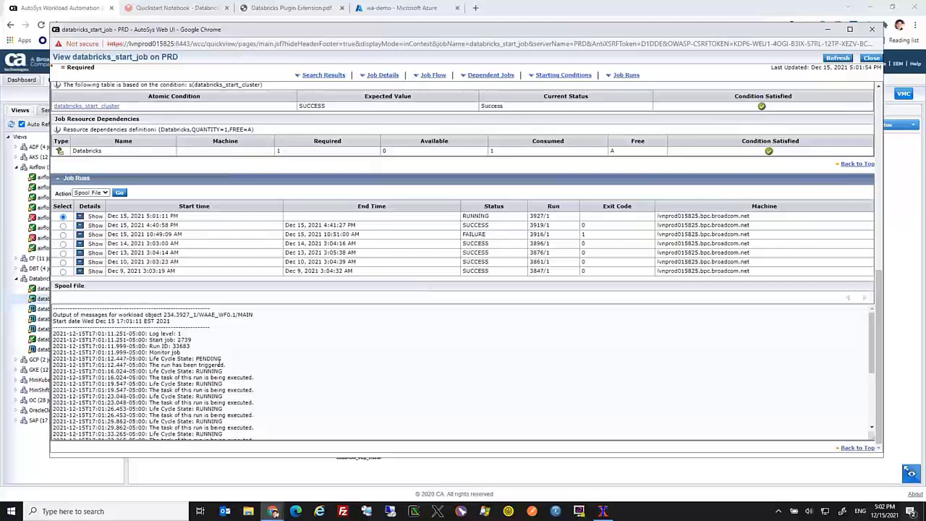
scroll(224, 359, down, 5)
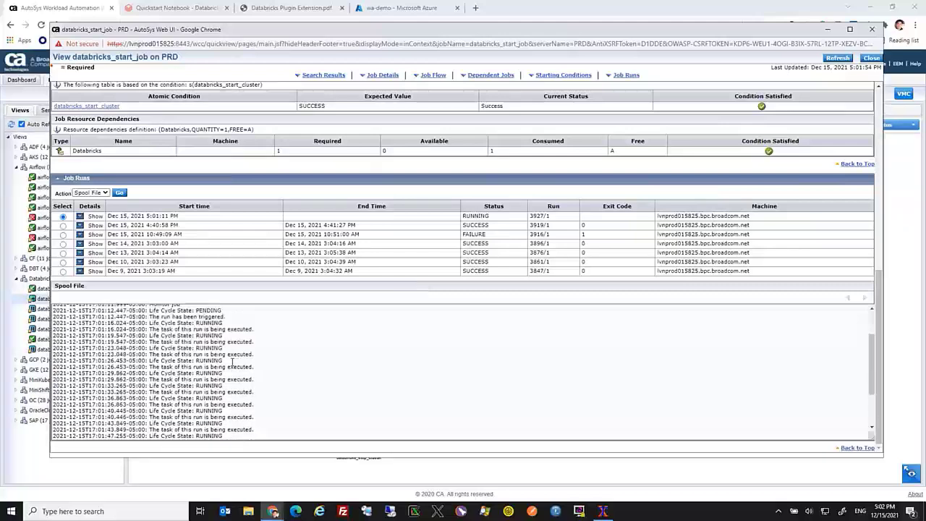
click(870, 58)
Open the active Quickstart Notebook run in Databricks and review the output of its table creation and SELECT commands
click(164, 10)
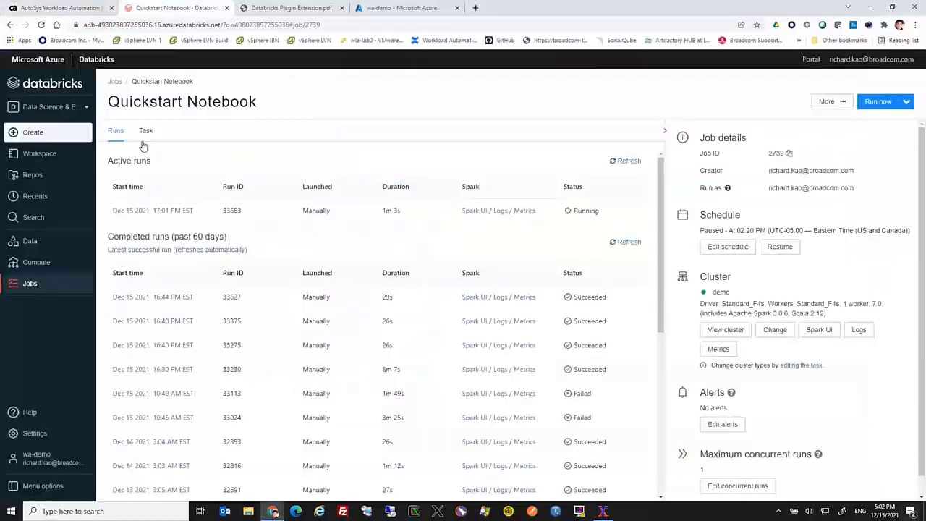
click(153, 212)
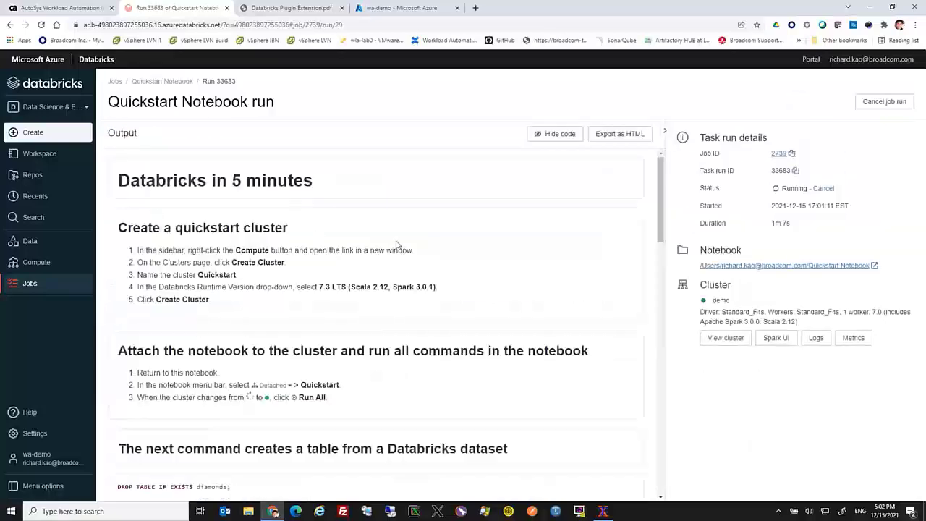
scroll(472, 278, down, 3)
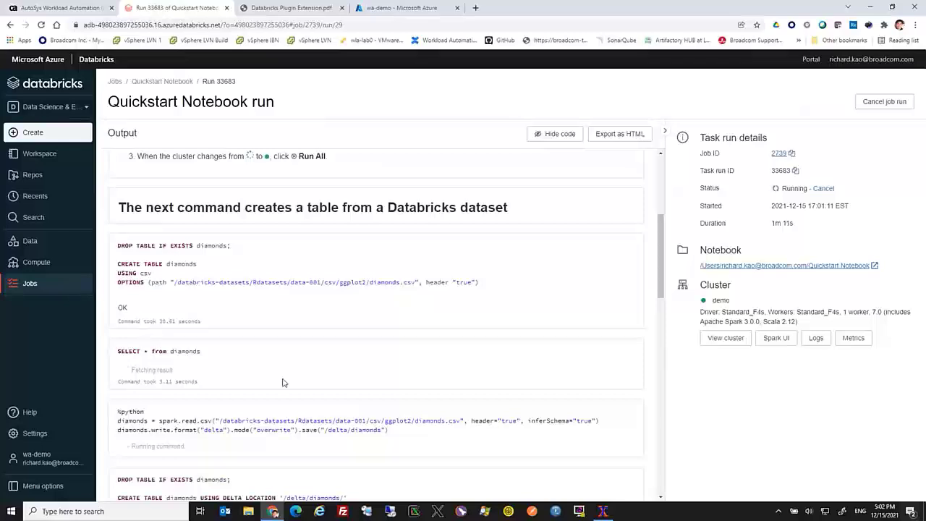
scroll(283, 382, down, 2)
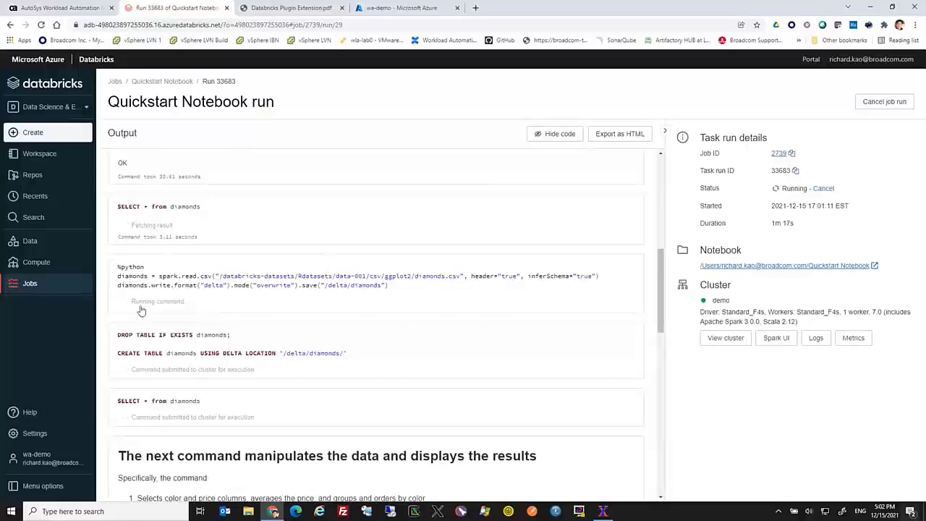
scroll(172, 293, down, 3)
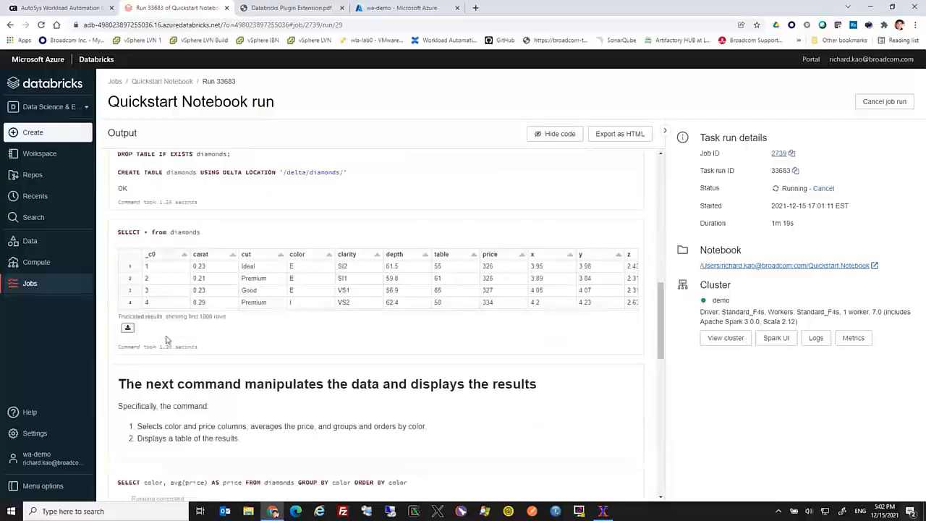
scroll(239, 310, down, 2)
scroll(239, 310, down, 4)
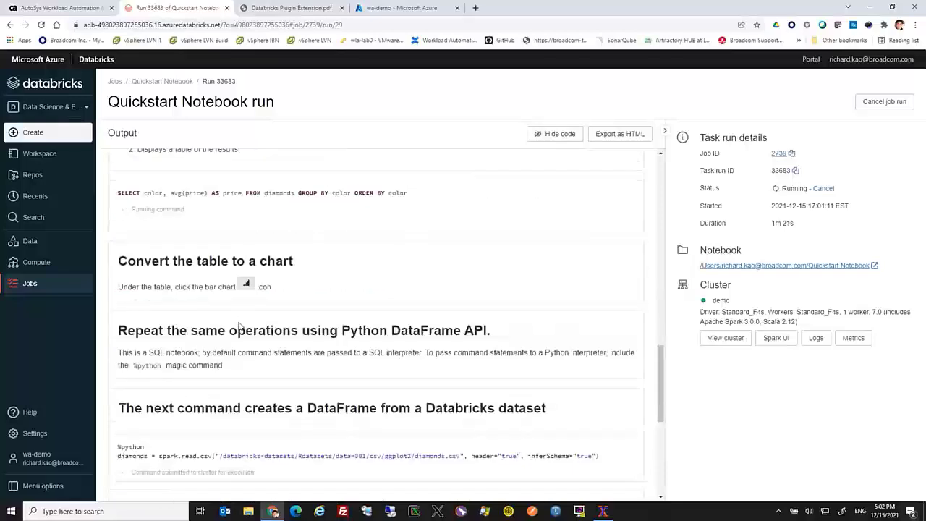
Examine the average-price-by-color results and charts in the notebook output, and return to the Quickstart Notebook job page
scroll(240, 327, up, 3)
scroll(241, 329, up, 3)
scroll(209, 333, down, 2)
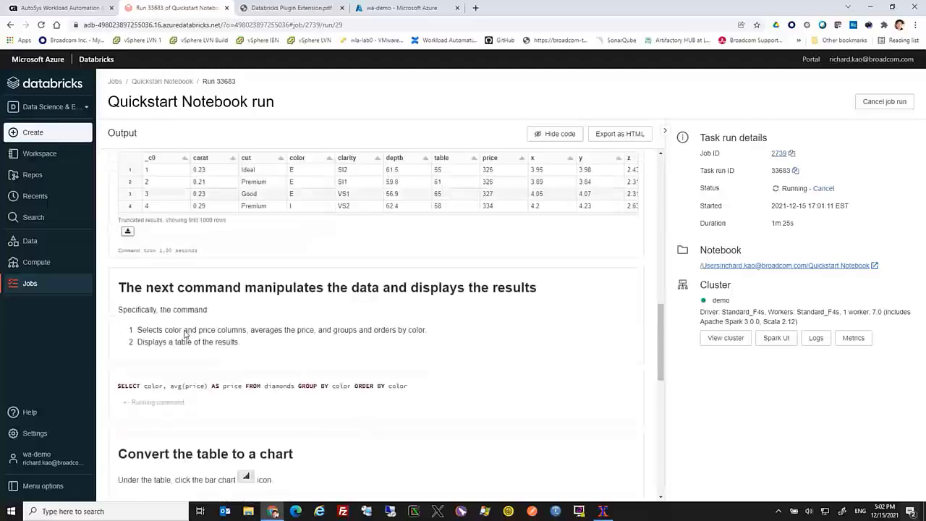
scroll(184, 332, down, 1)
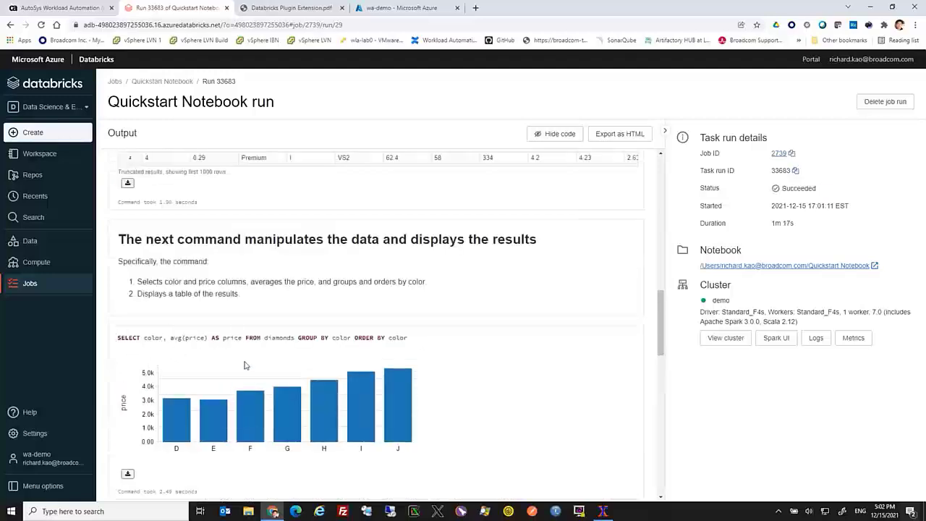
scroll(311, 299, down, 4)
scroll(313, 298, down, 4)
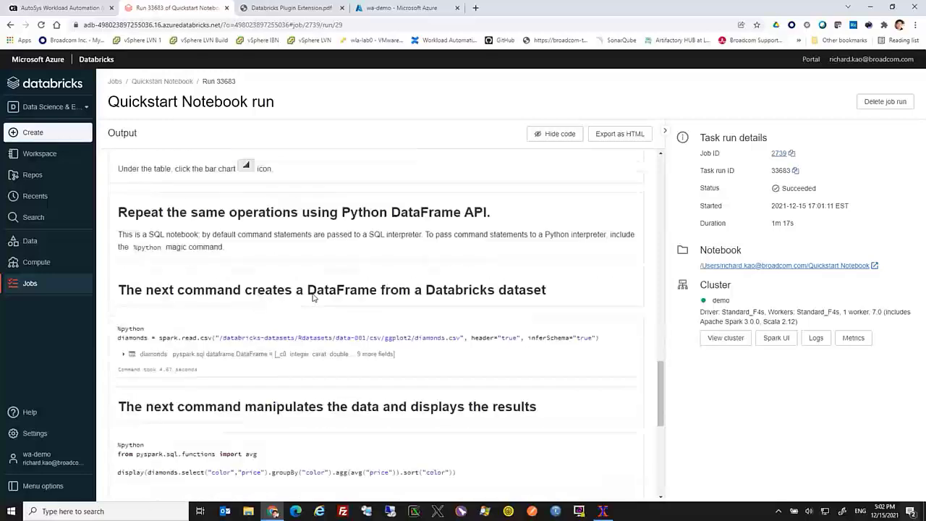
scroll(313, 298, down, 8)
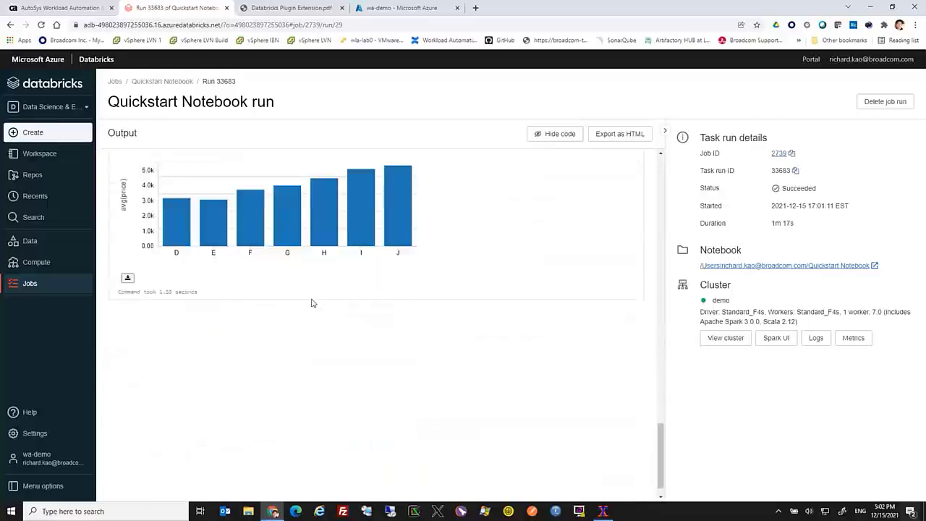
scroll(312, 302, up, 8)
click(178, 84)
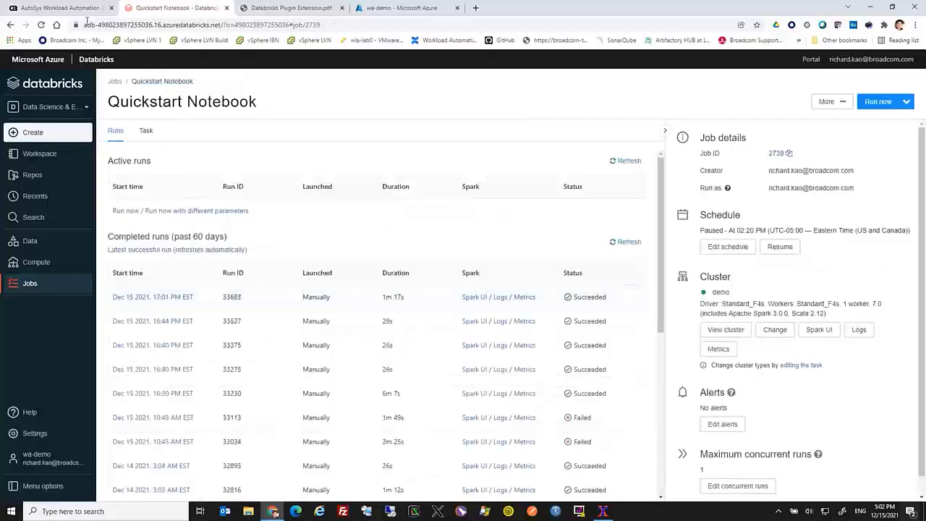
Open the databricks_start_job_FAIL definition in AutoSys and highlight the Databricks job ID in its J2EE parameters
click(81, 12)
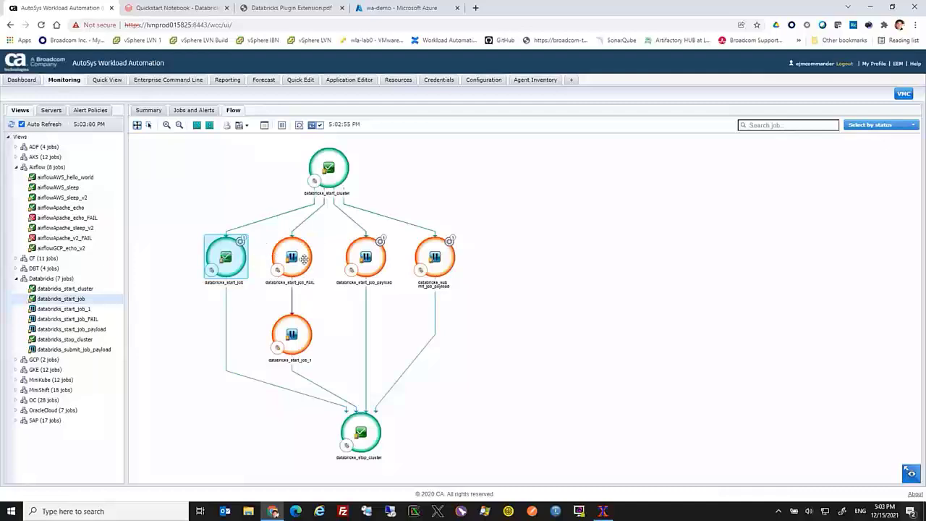
right_click(303, 258)
click(362, 273)
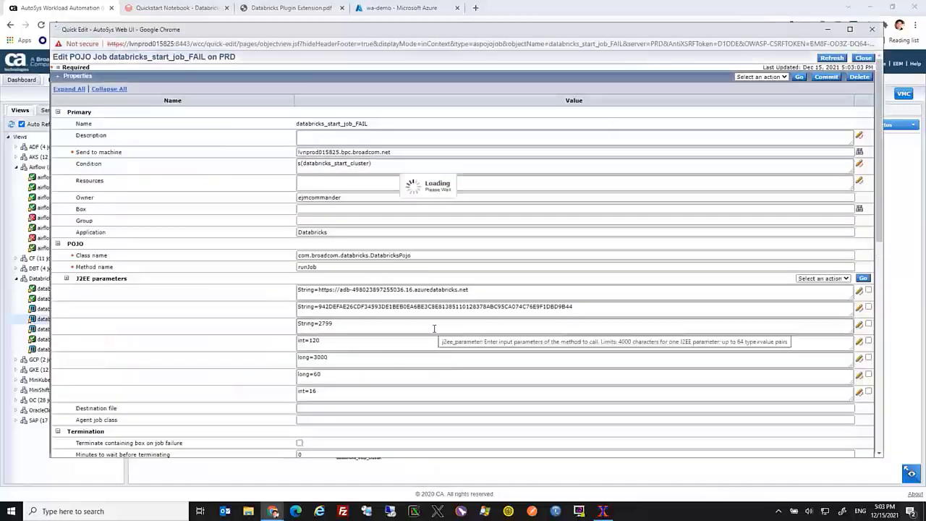
click(319, 323)
drag(319, 323, 333, 324)
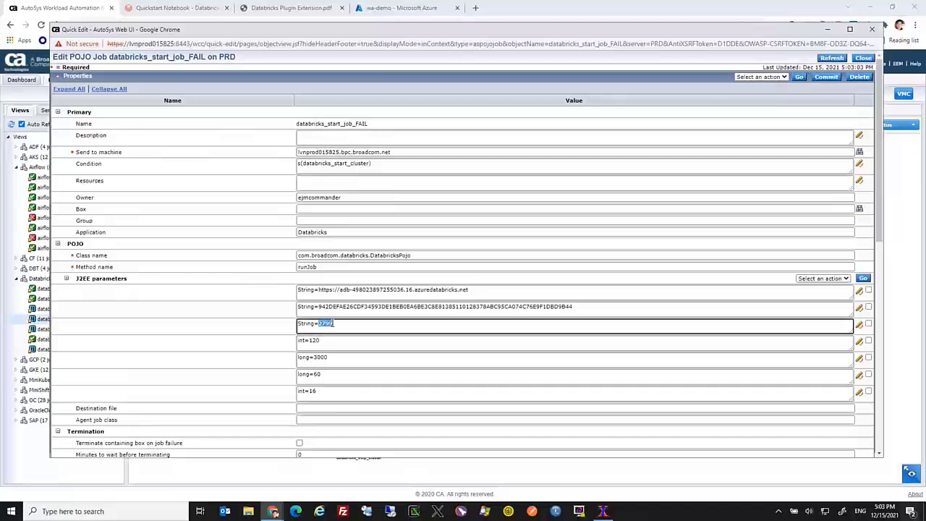
Find the job with ID 2799 in the Databricks jobs list and open its Quickstart Notebook Parameters page
click(87, 13)
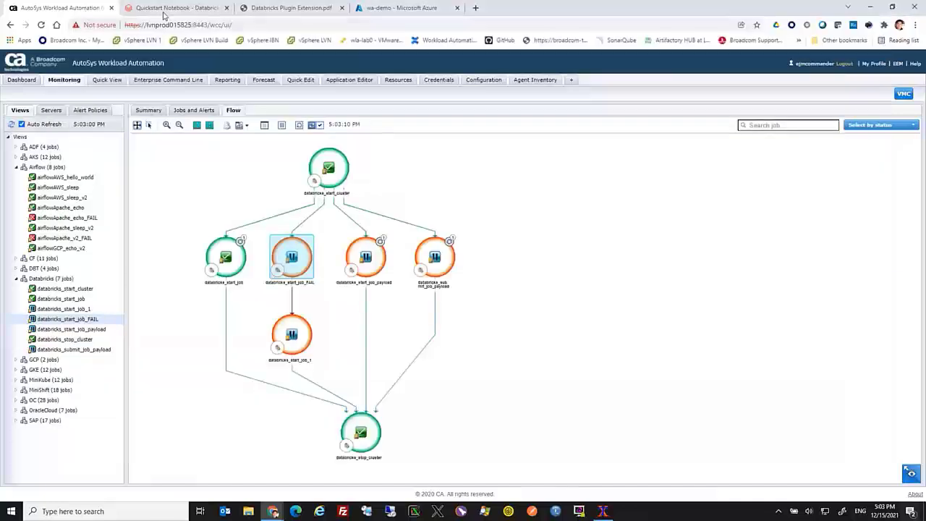
click(165, 11)
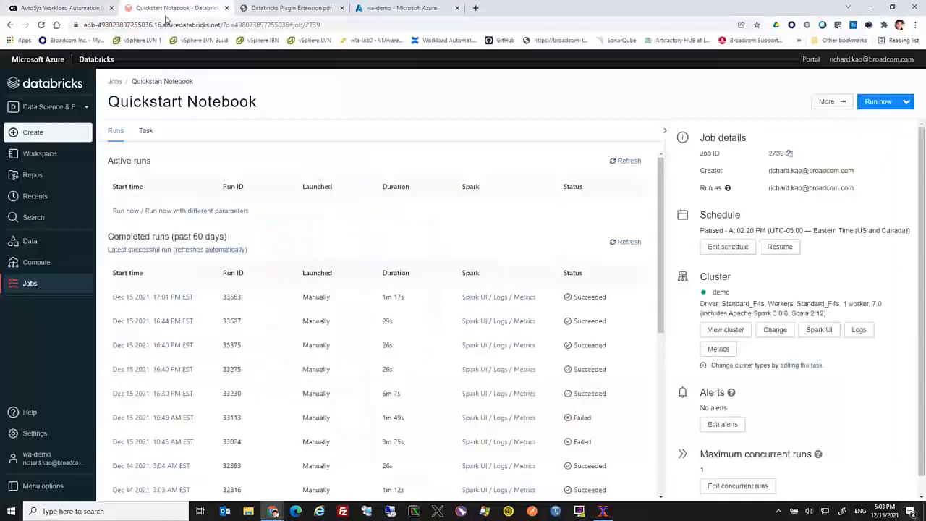
click(26, 286)
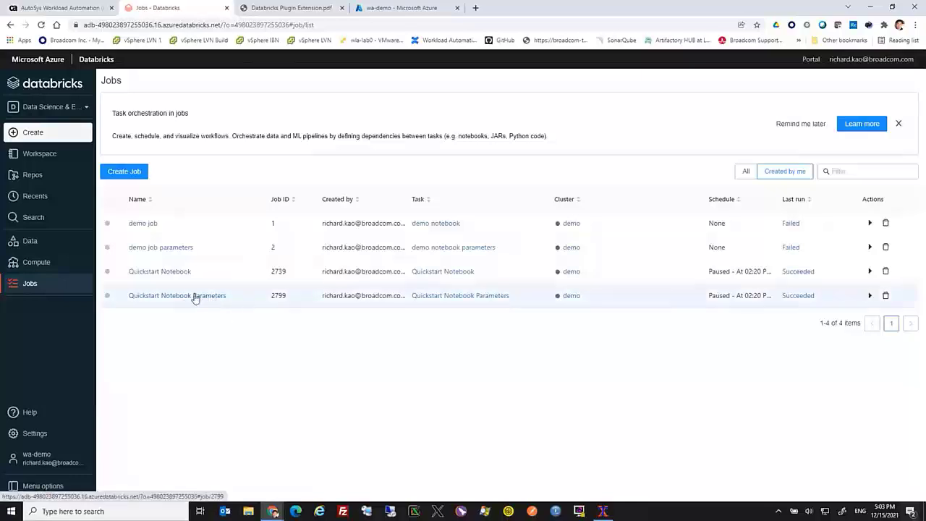
click(196, 297)
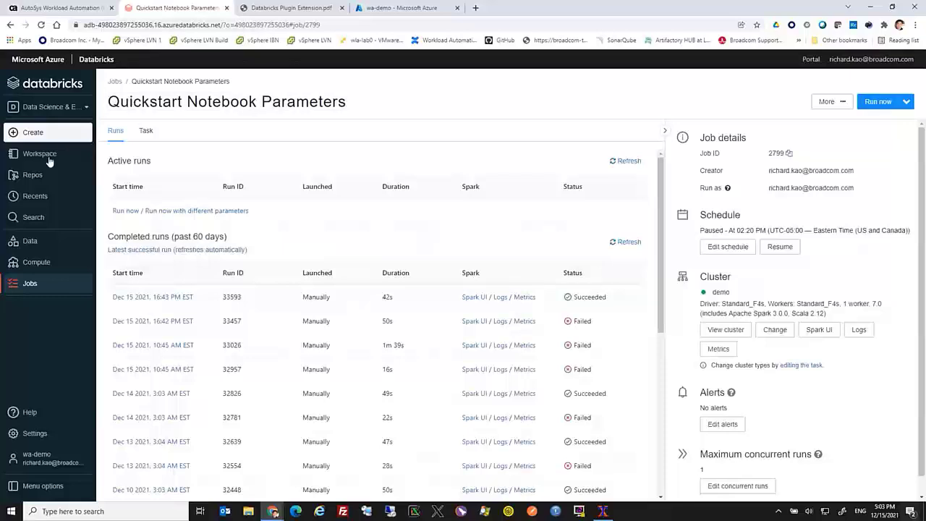
Open the Quickstart Notebook Parameters notebook from the jobs list and examine the widget parameters read in command 5
click(29, 286)
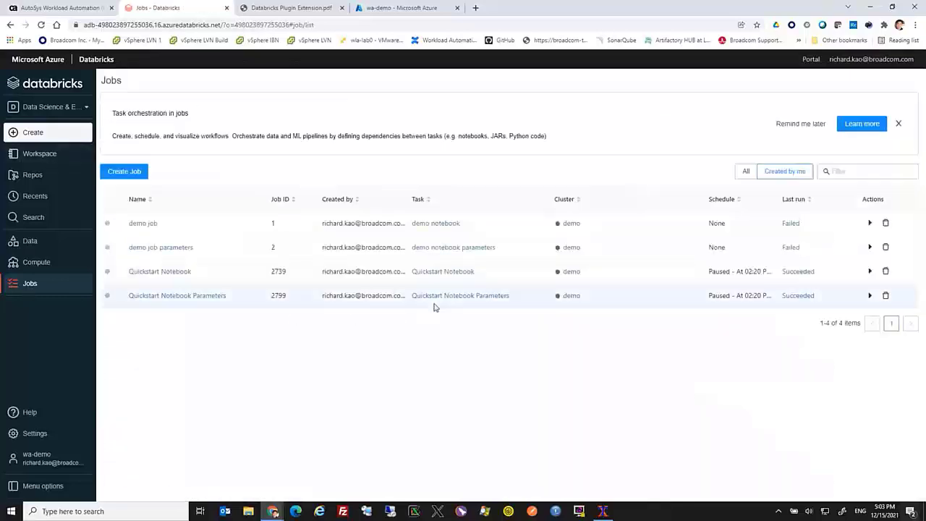
click(447, 296)
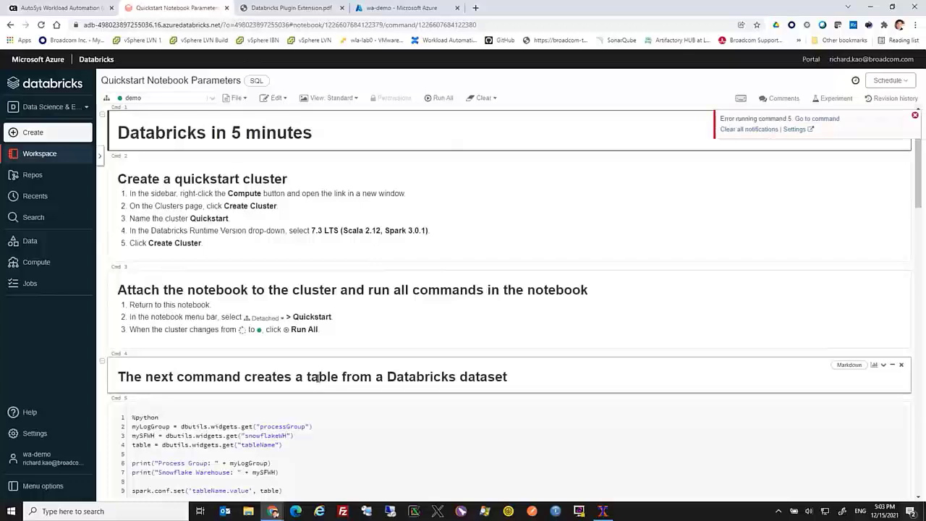
scroll(311, 329, down, 1)
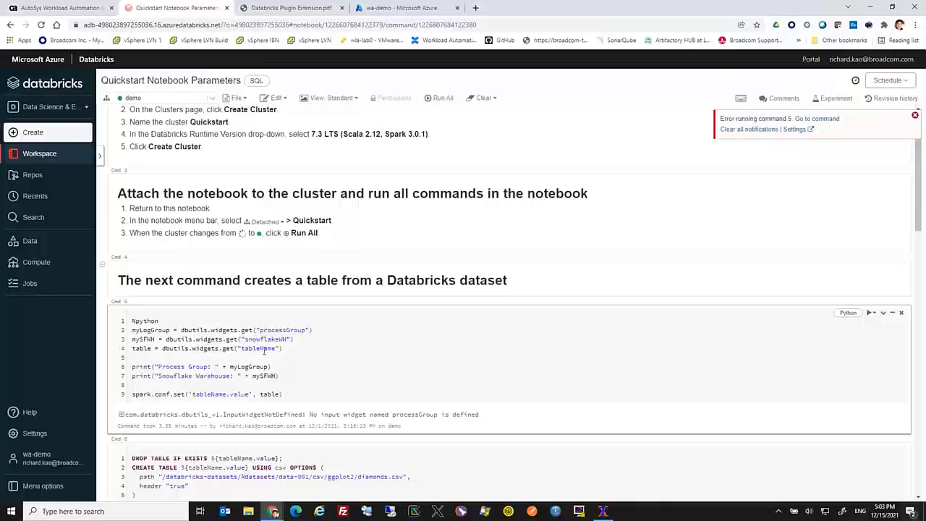
scroll(295, 369, down, 1)
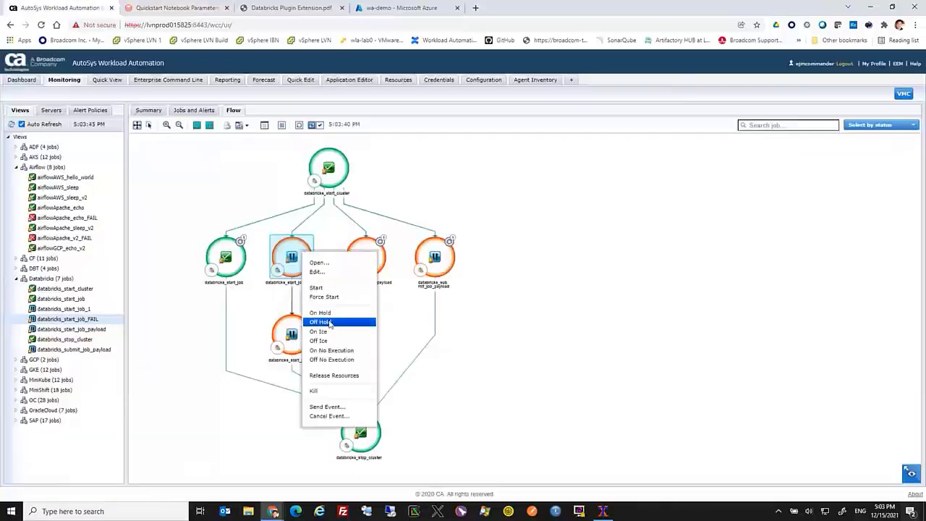
Take the databricks_start_job_FAIL job off hold in AutoSys and refresh the flow
click(330, 321)
click(433, 313)
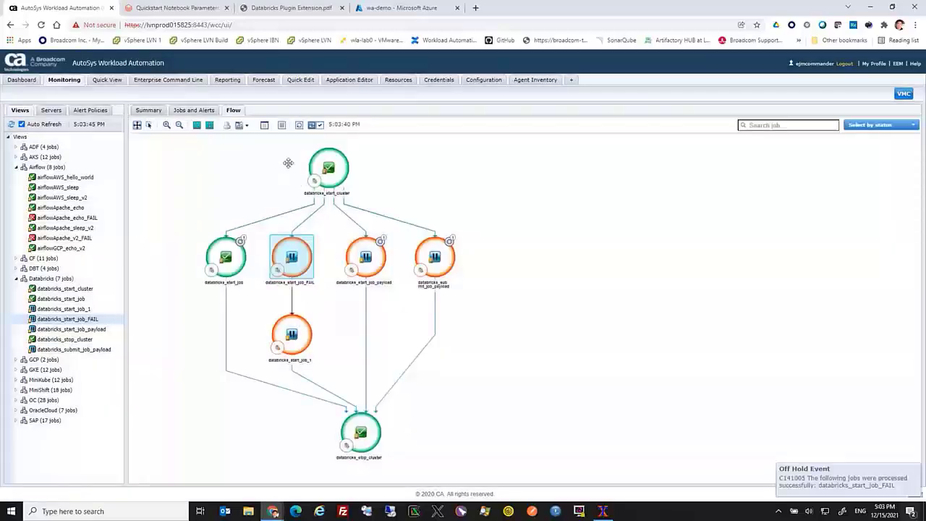
click(300, 127)
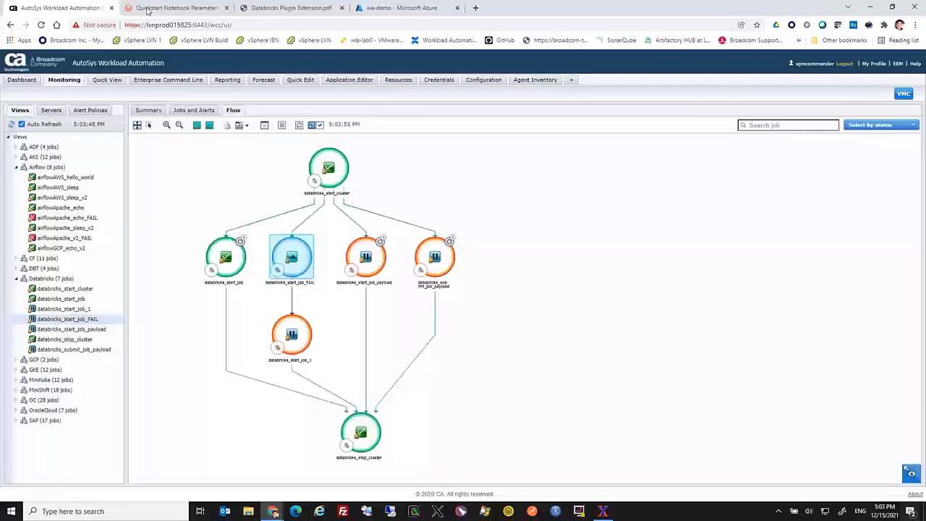
Open the Quickstart Notebook Parameters job from the Databricks jobs list and check its latest run
click(147, 9)
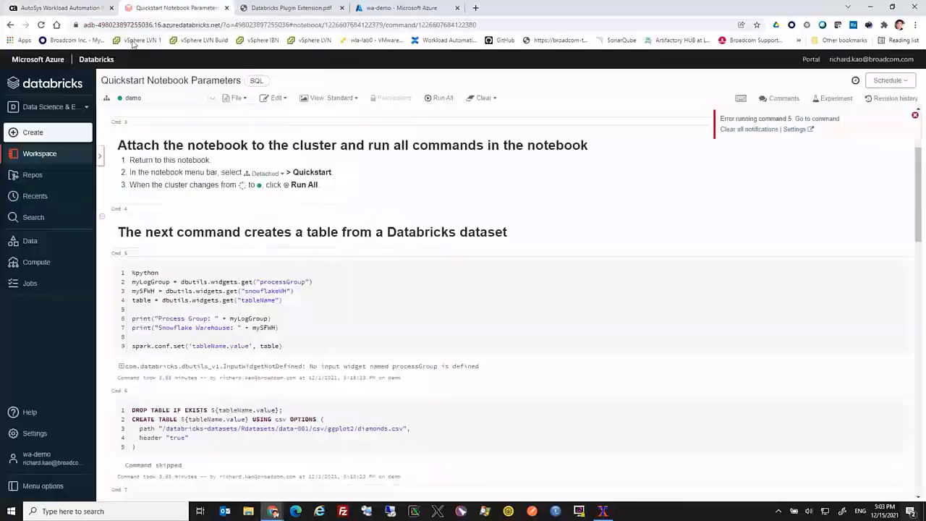
click(27, 285)
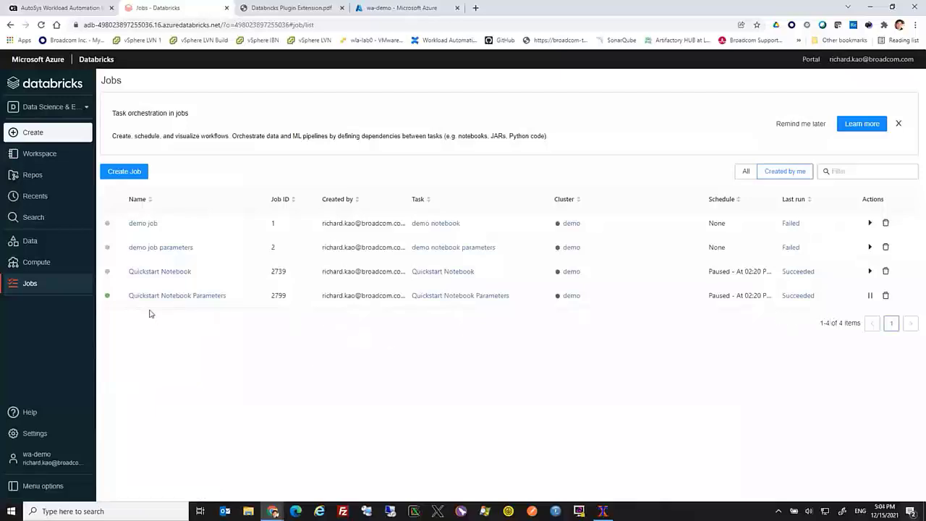
click(185, 297)
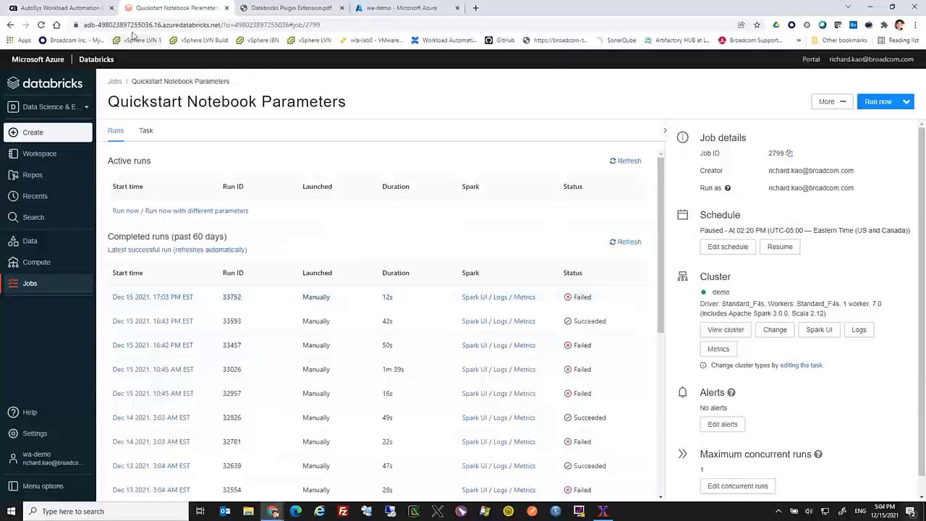
Switch to AutoSys, open the databricks_start_job_FAIL details, and retrieve the spool file of its Dec 15, 2021 5:03:50 PM run
click(86, 10)
right_click(284, 264)
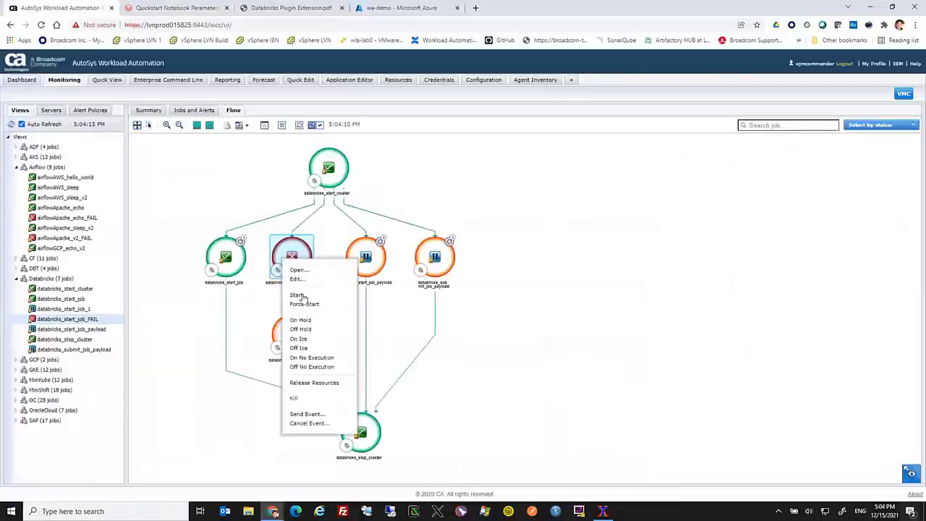
click(305, 272)
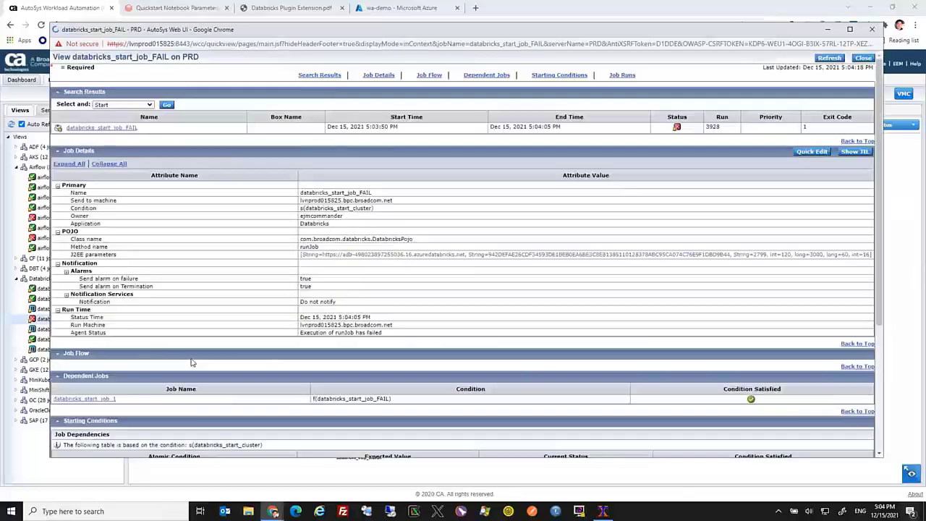
scroll(190, 362, down, 5)
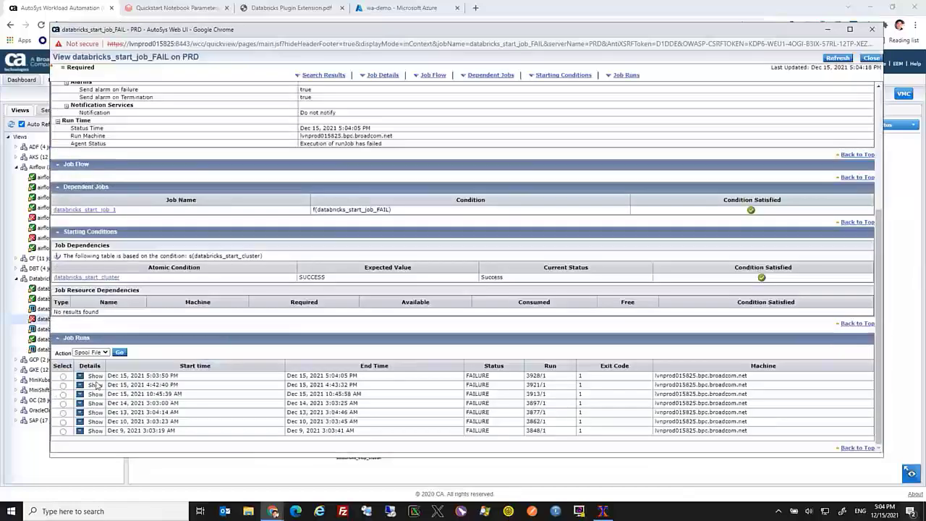
click(63, 376)
click(119, 353)
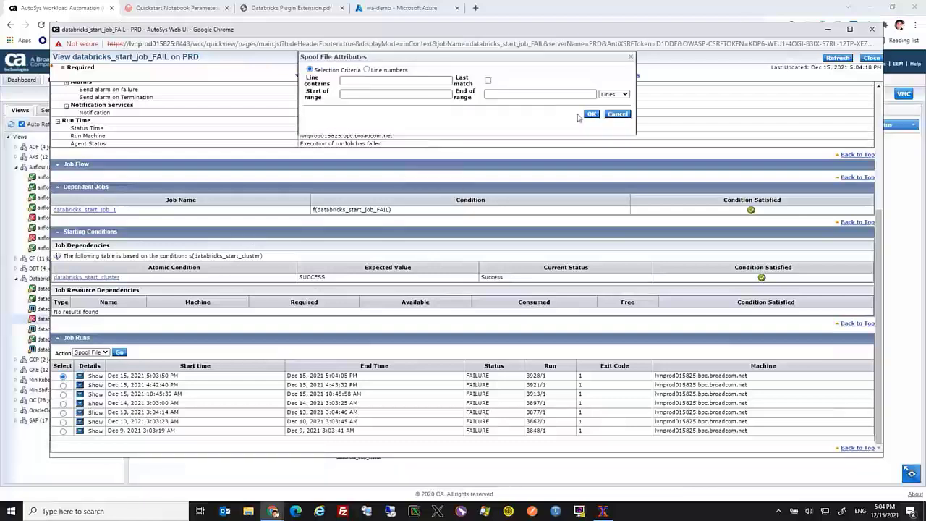
click(590, 117)
Examine the spool file for the run ID, life cycle states and error trace, and close the job details
scroll(187, 316, down, 2)
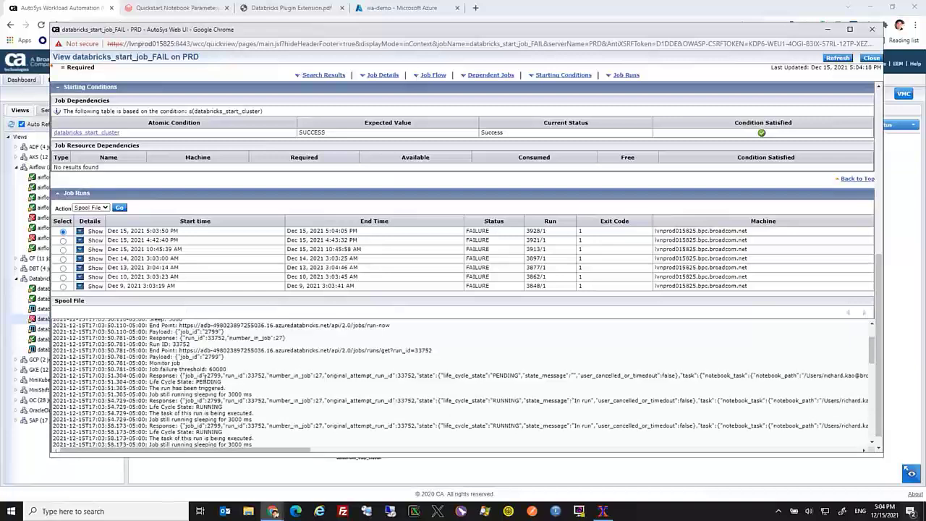
scroll(205, 377, up, 2)
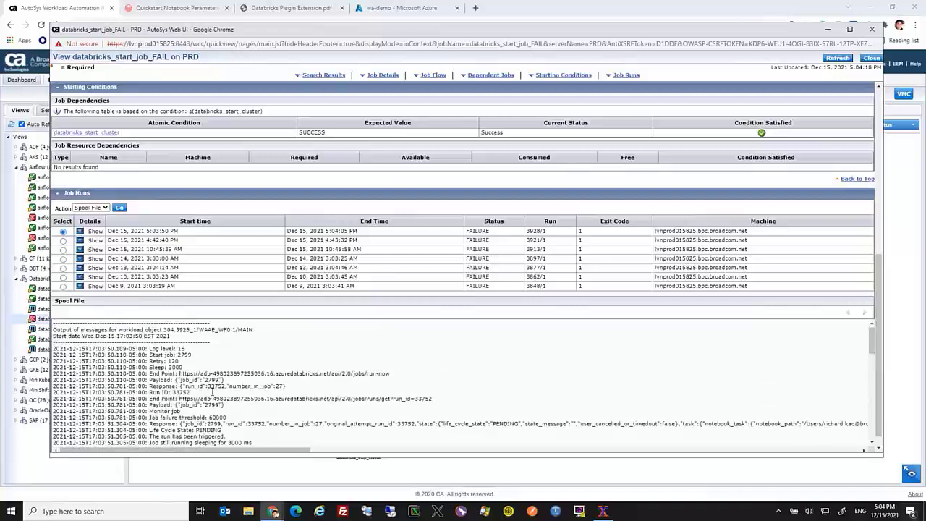
scroll(235, 369, down, 10)
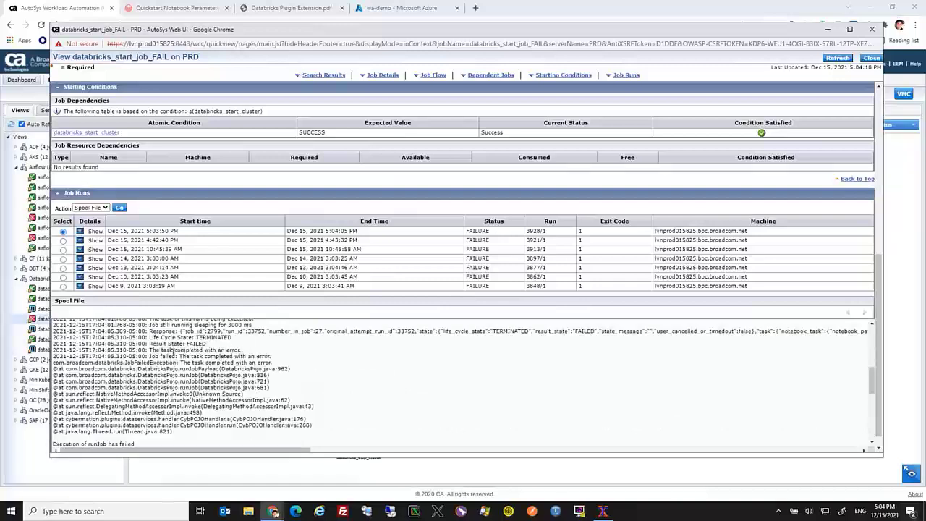
scroll(230, 419, down, 1)
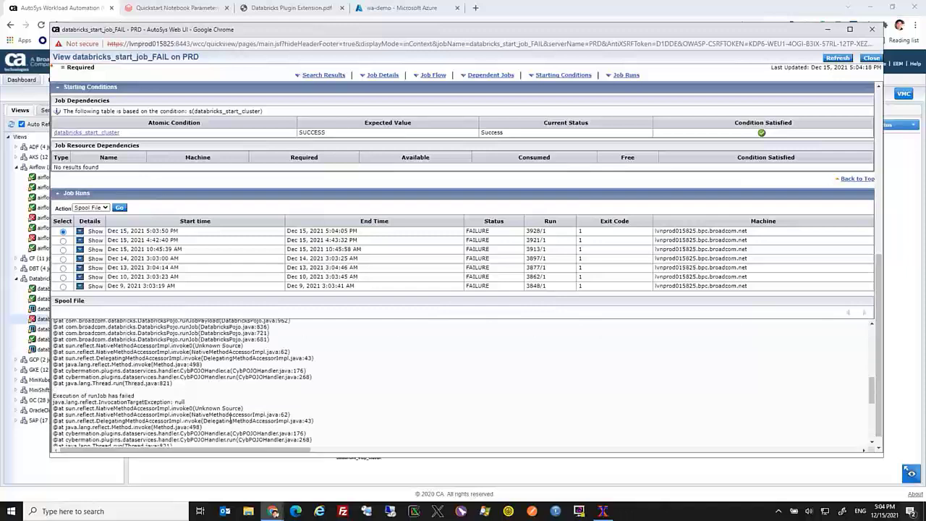
scroll(231, 419, down, 5)
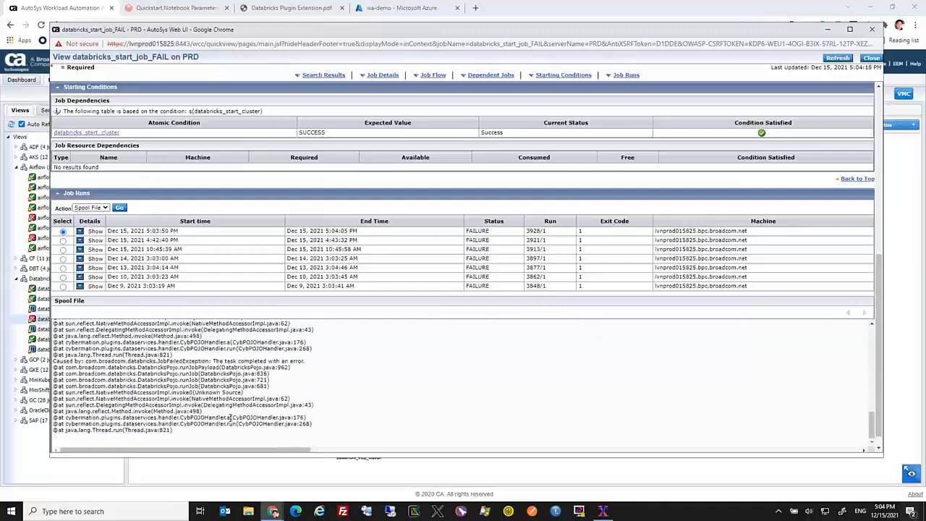
scroll(230, 418, down, 1)
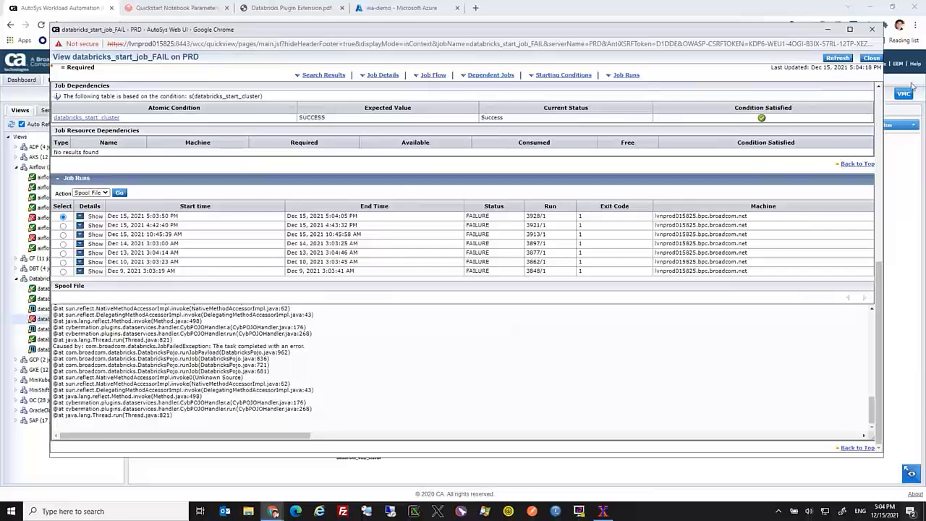
click(872, 57)
Open the databricks_start_job_1 definition, review its job ID and notebook_params parameters, and close it without changes
click(292, 336)
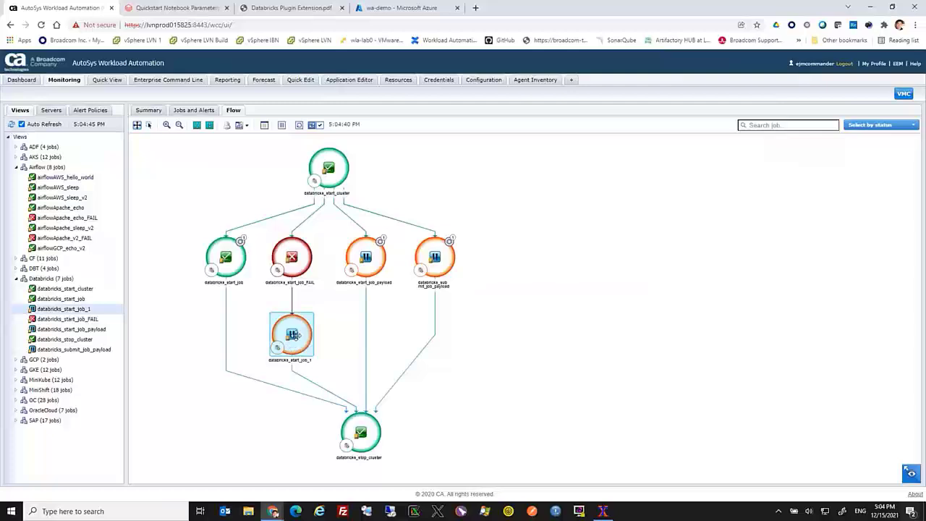
right_click(293, 335)
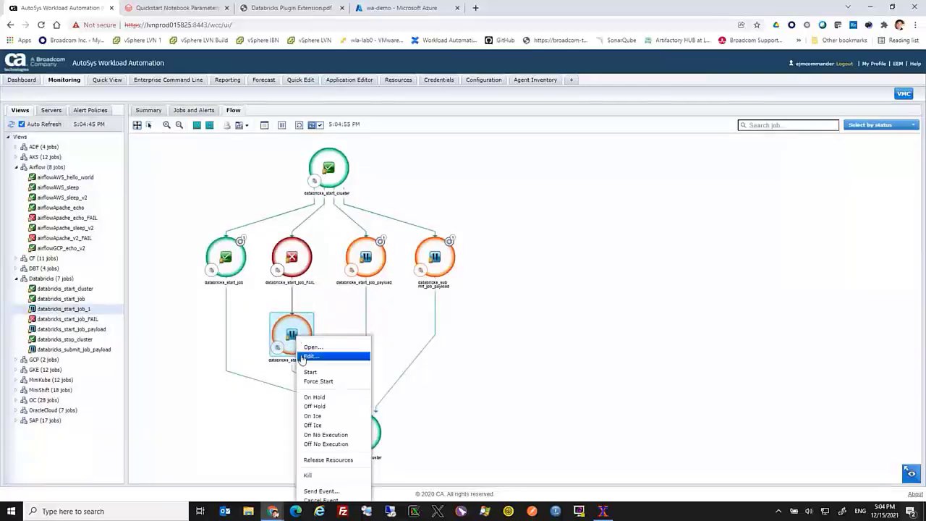
click(310, 357)
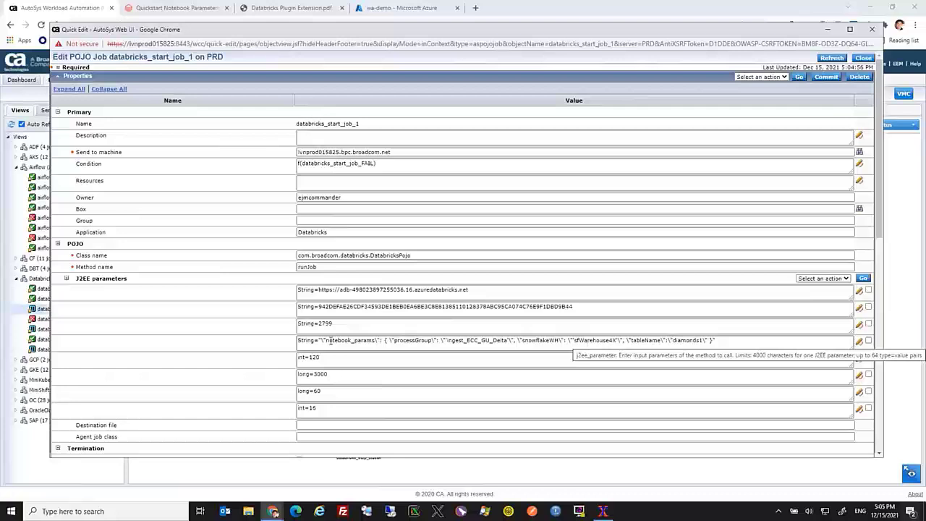
click(334, 323)
double_click(333, 324)
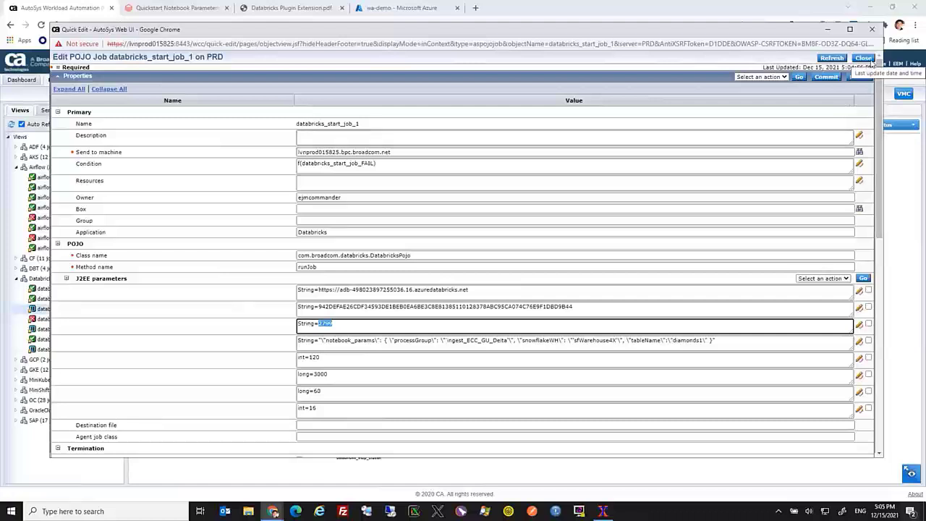
click(865, 59)
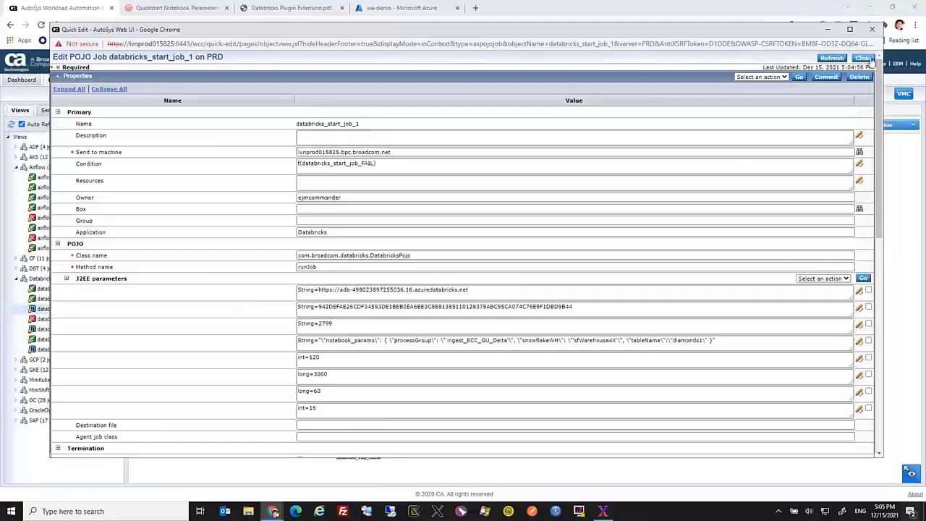
Take the databricks_start_job_1 job off hold and refresh the flow
right_click(292, 327)
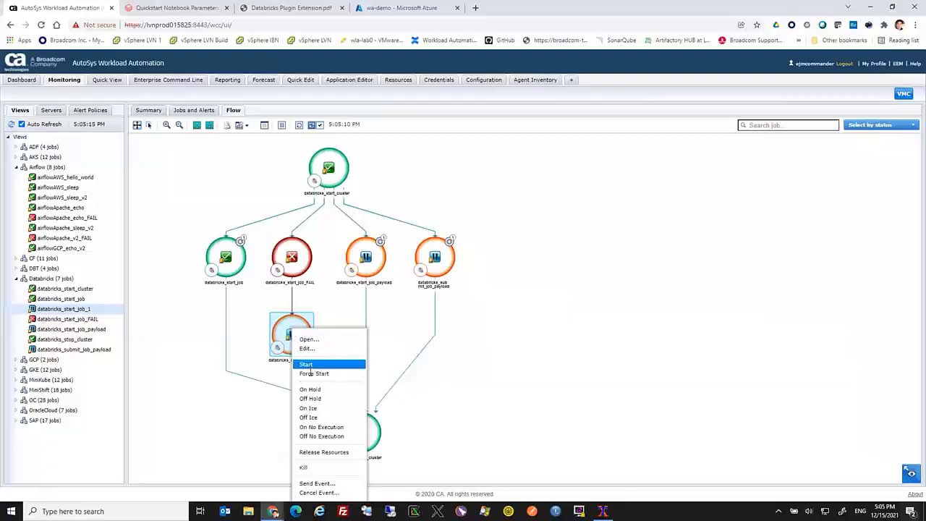
click(318, 400)
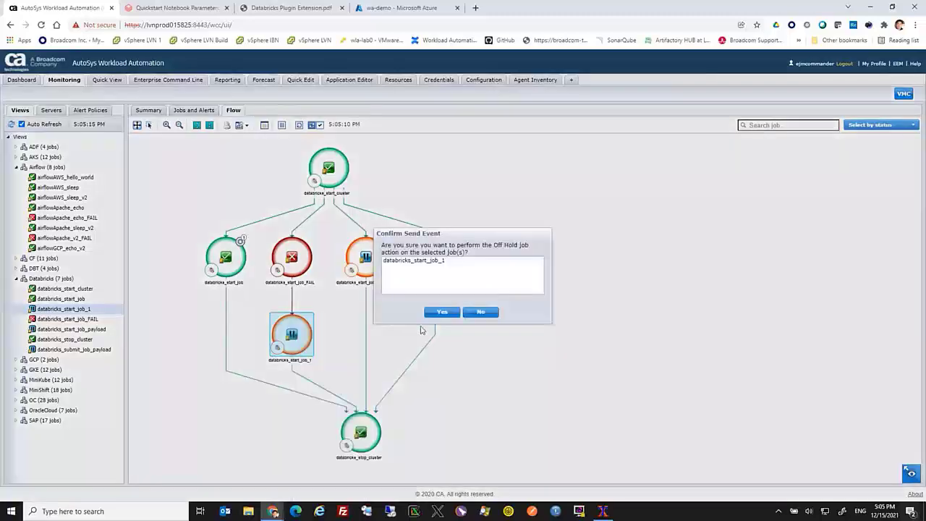
click(437, 319)
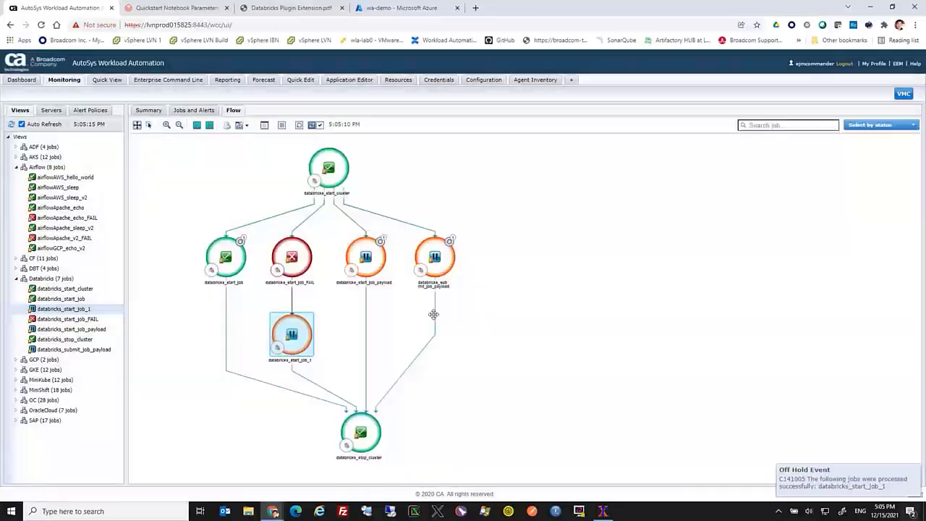
click(298, 125)
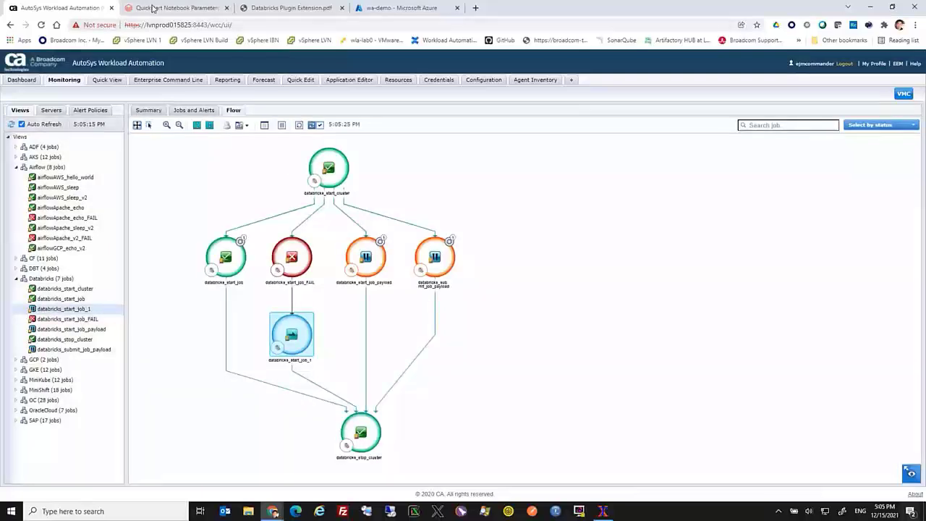
Switch to Databricks, open the active Quickstart Notebook Parameters run, and examine its parameters and notebook command output
click(153, 9)
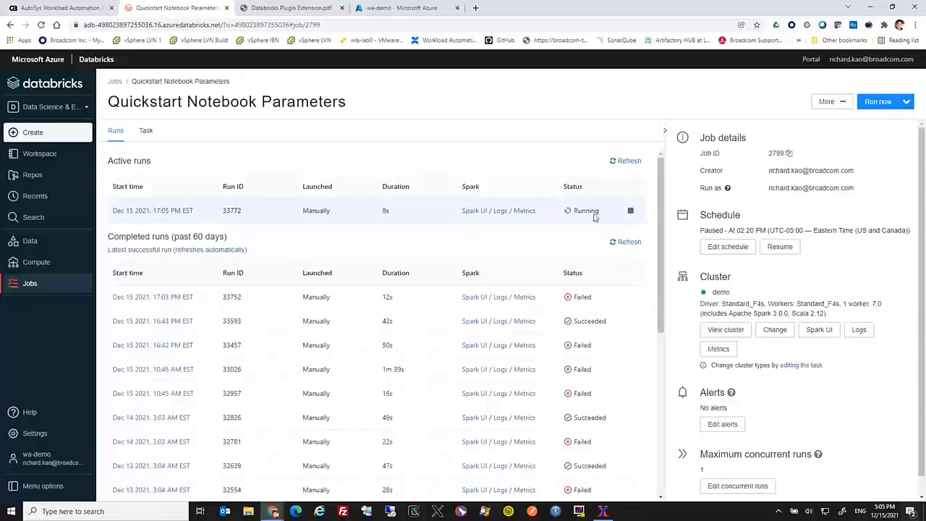
click(161, 211)
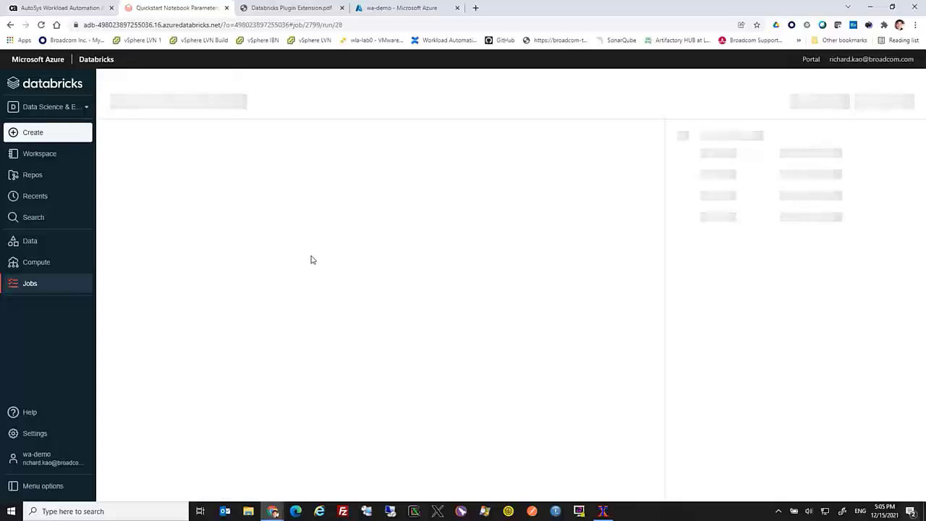
scroll(311, 260, down, 3)
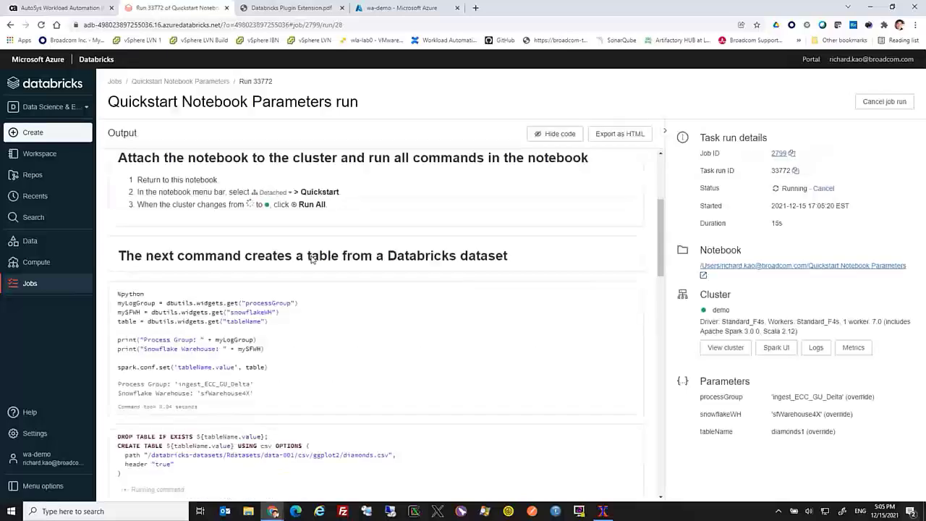
scroll(253, 319, down, 2)
scroll(283, 374, down, 2)
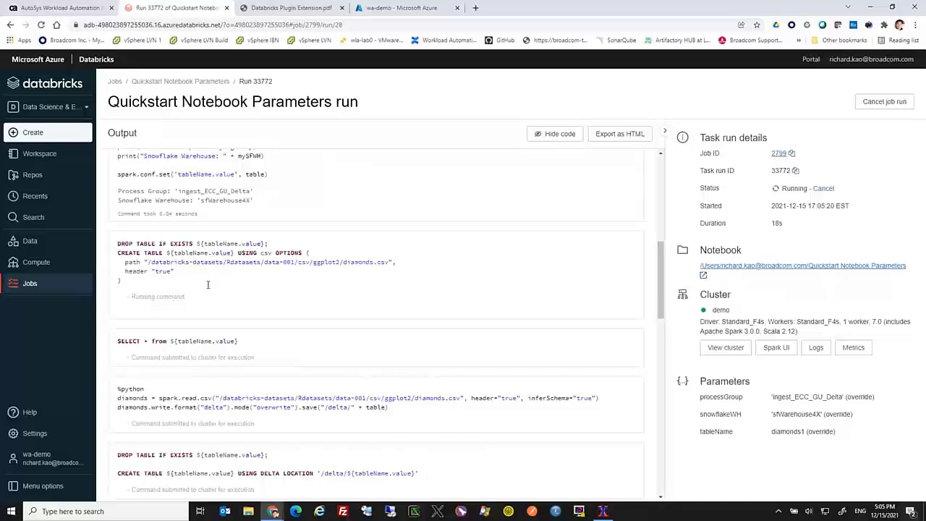
scroll(207, 285, down, 3)
scroll(207, 285, up, 2)
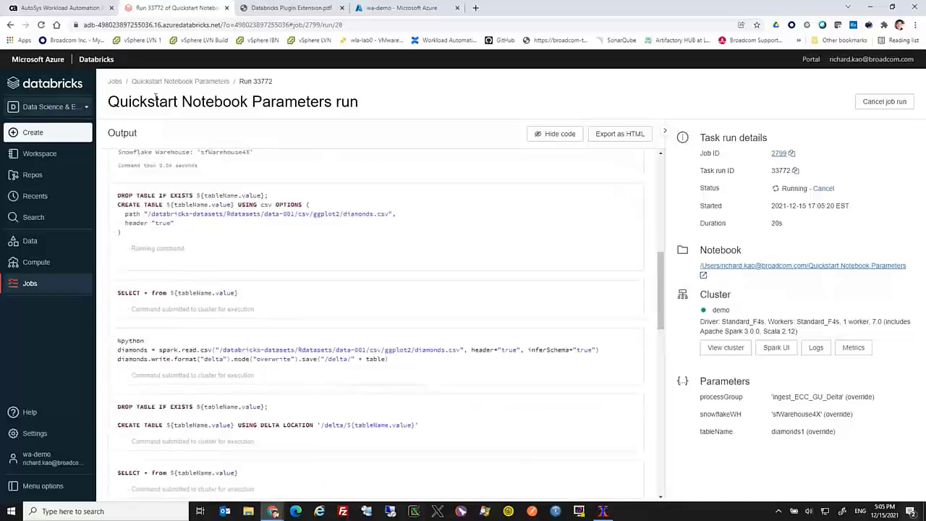
Check the run's status in AutoSys and on the Databricks job page, and refresh the AutoSys flow
click(71, 8)
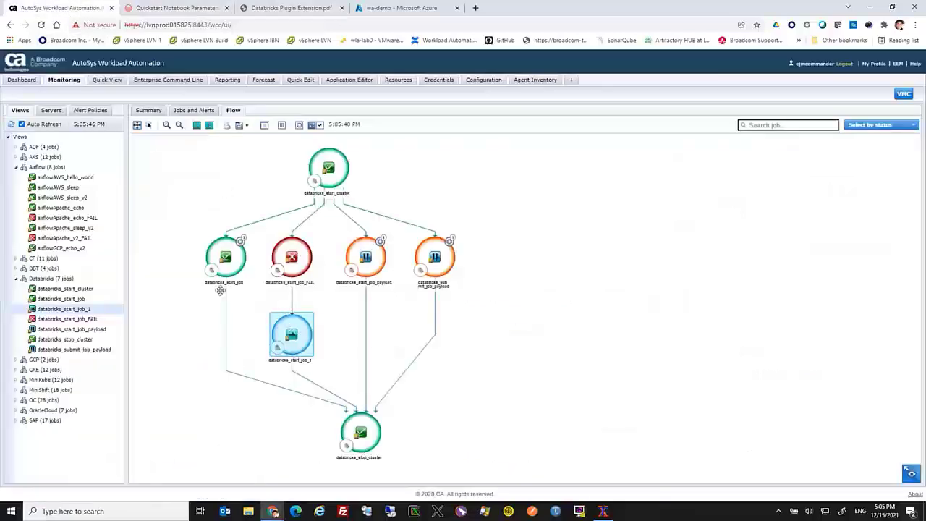
click(177, 8)
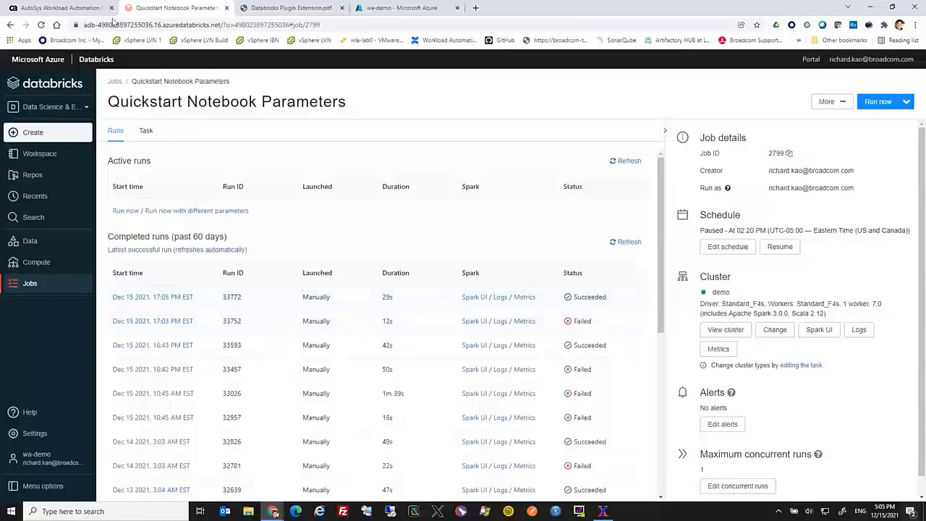
click(60, 8)
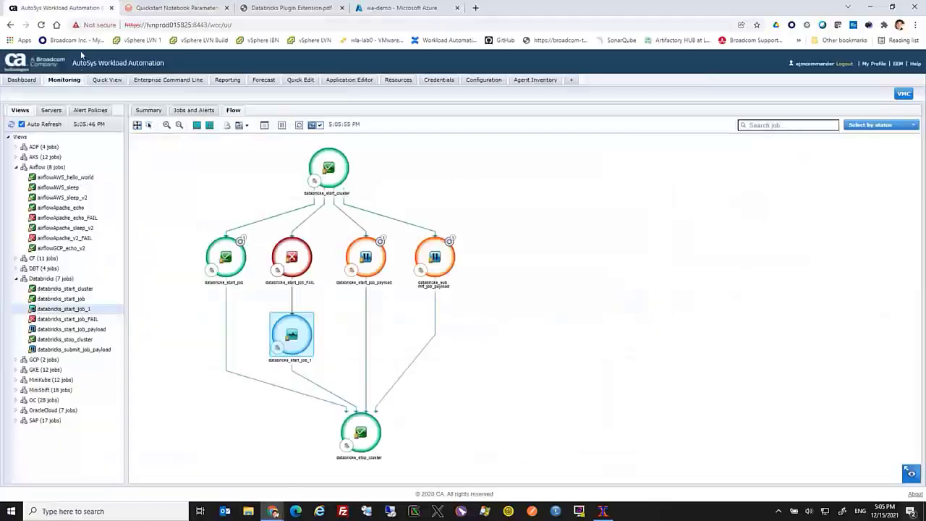
click(299, 126)
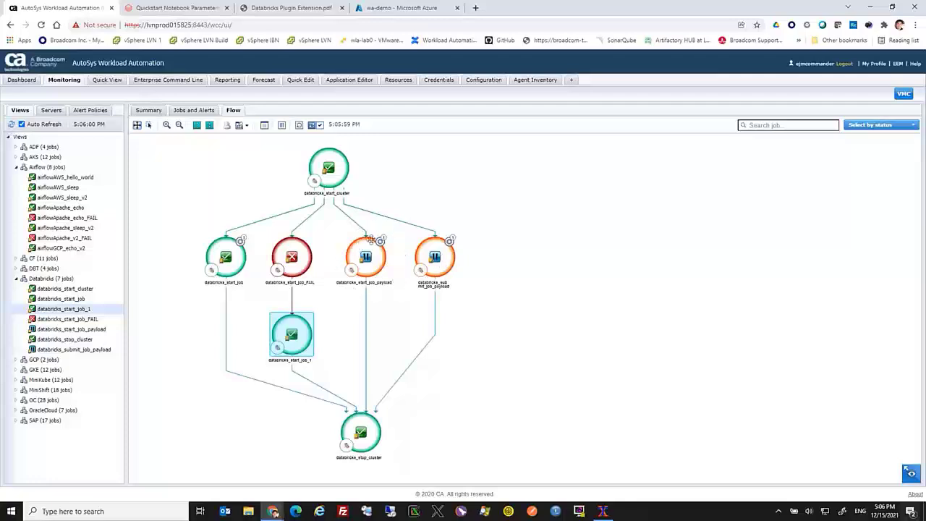
Open the databricks_start_job_payload definition, review its databricks.Payload parameter, and close it without changes
right_click(365, 261)
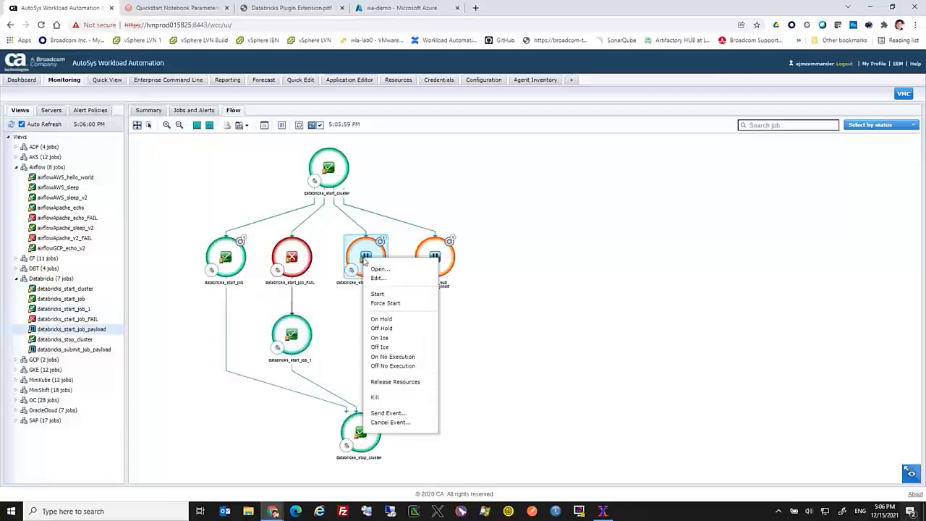
click(375, 279)
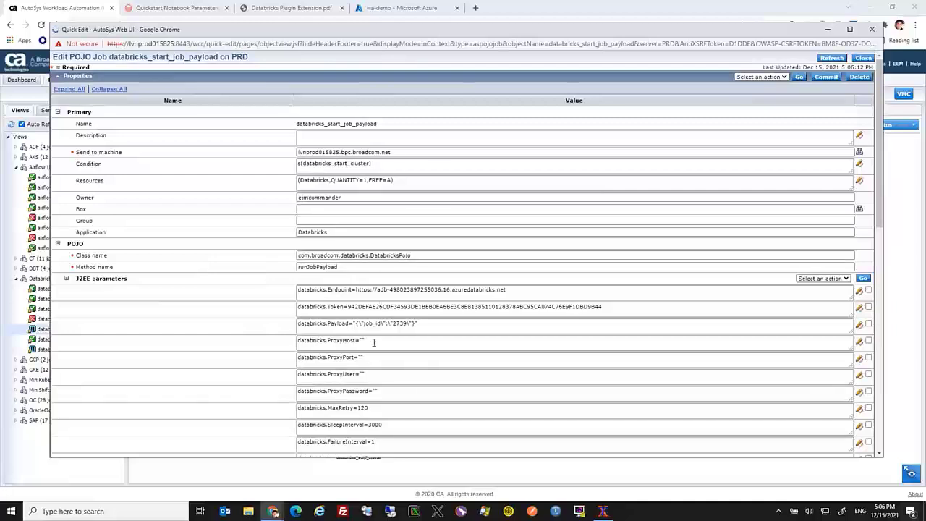
drag(355, 324, 443, 324)
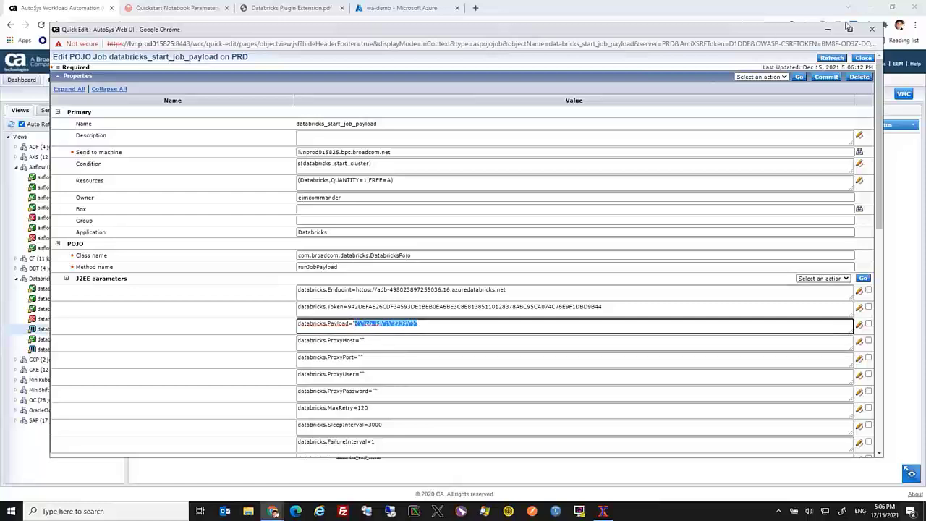
click(862, 58)
Take the databricks_start_job_payload job off hold and switch to the Databricks job page
right_click(368, 264)
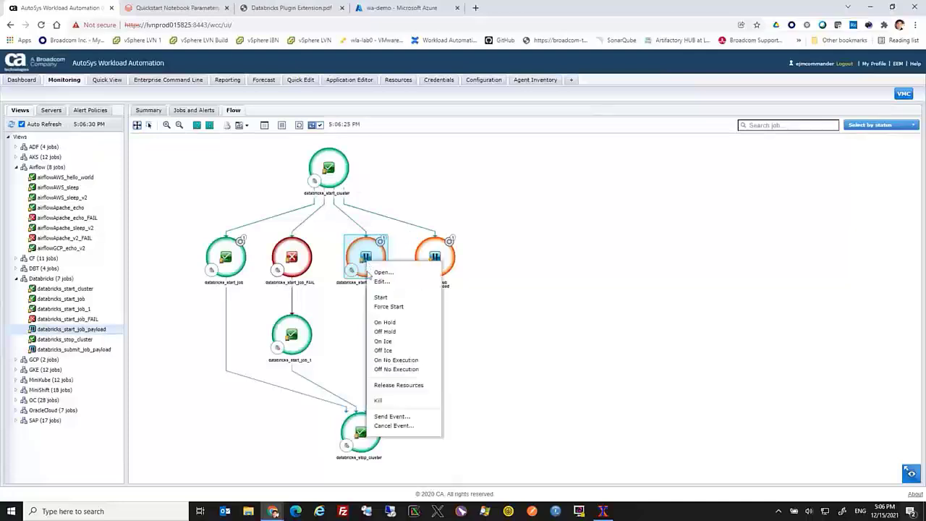
click(387, 332)
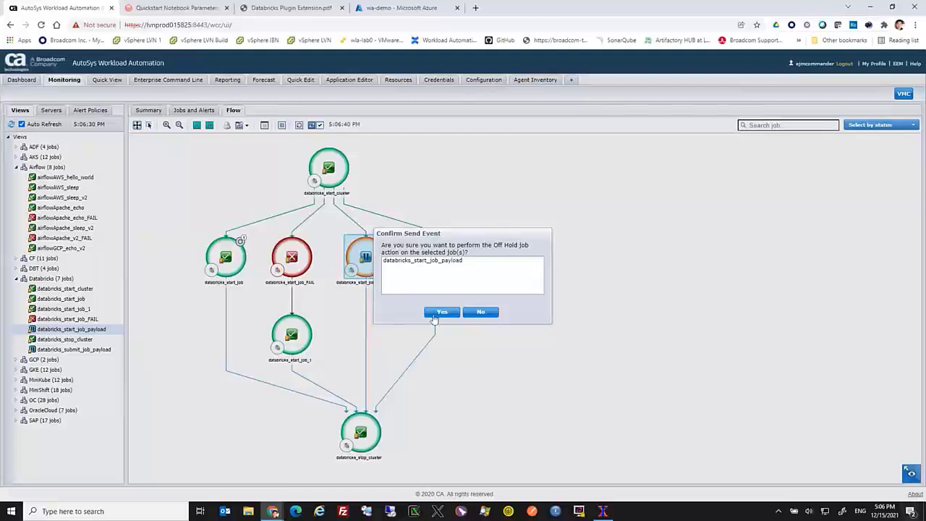
key(Return)
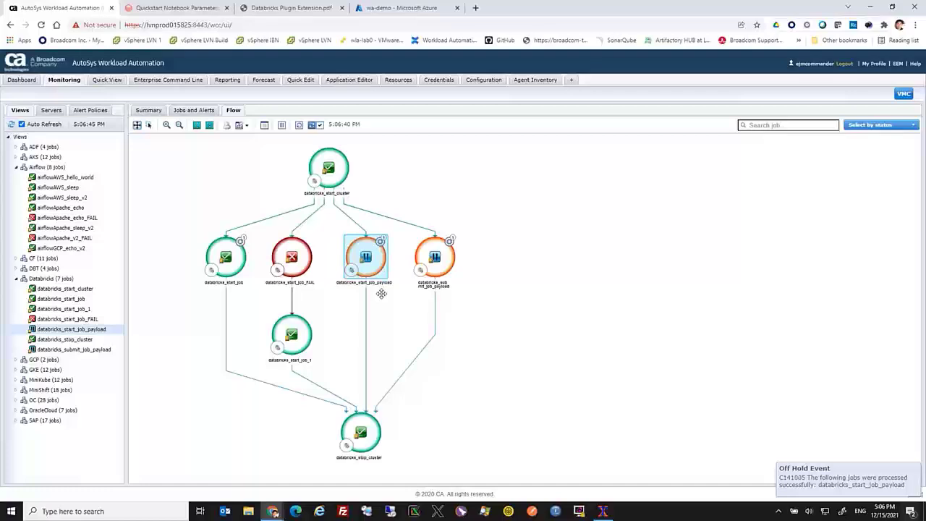
click(175, 13)
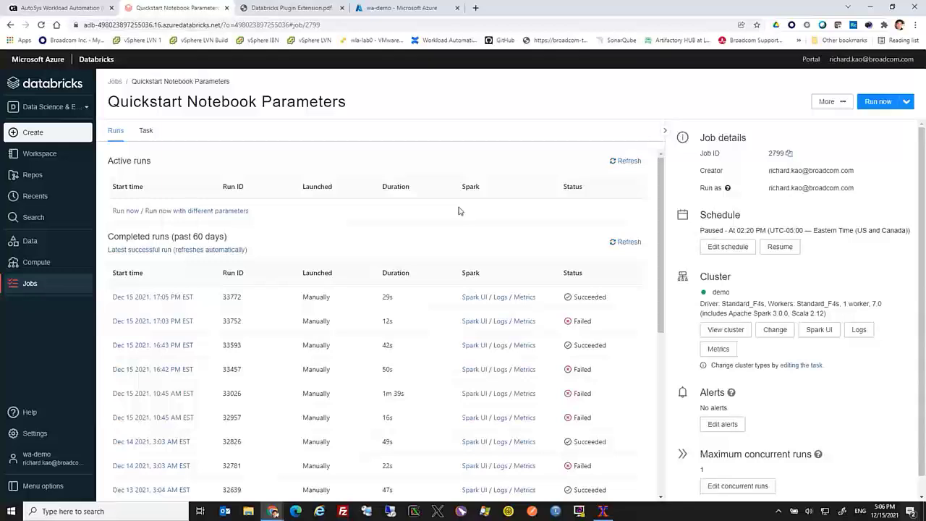
Switch to AutoSys and open the databricks_start_job_payload job's details to view its list of job runs
click(68, 12)
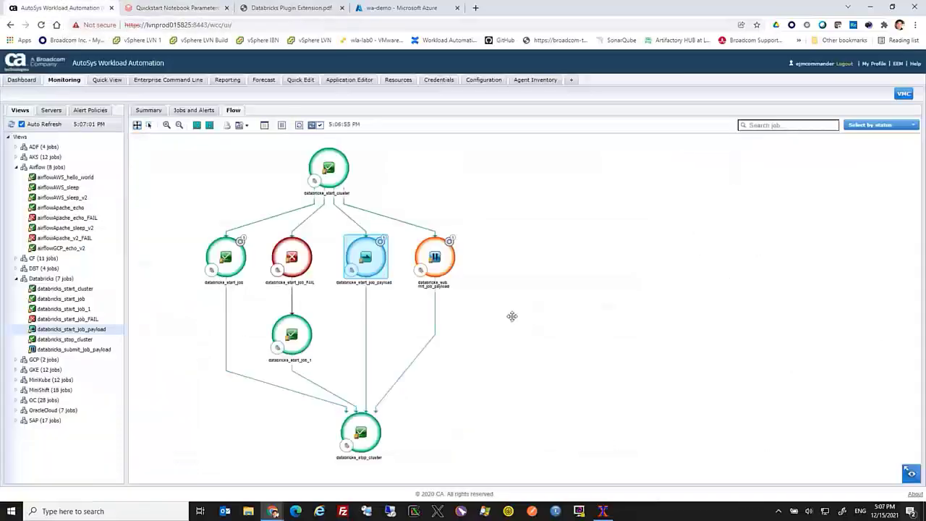
right_click(379, 269)
click(396, 277)
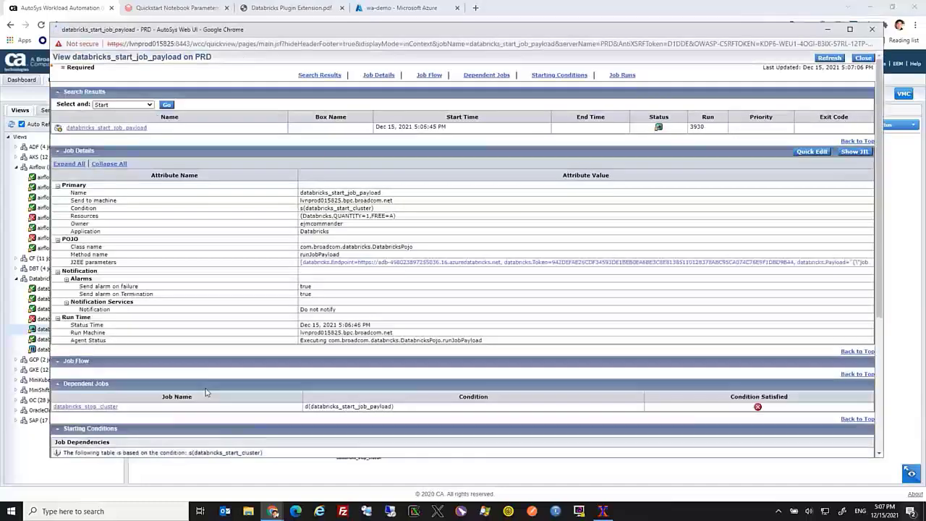
scroll(181, 325, down, 8)
click(63, 380)
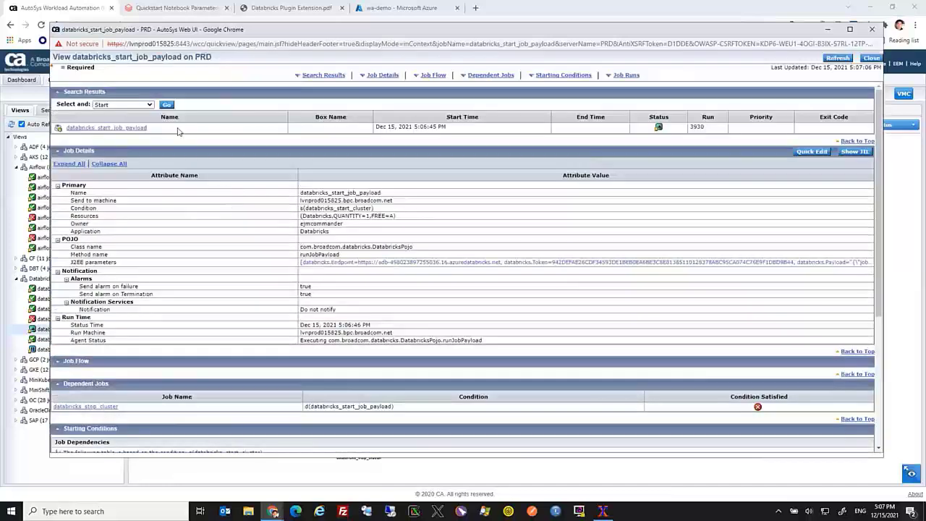
click(136, 129)
scroll(160, 207, down, 5)
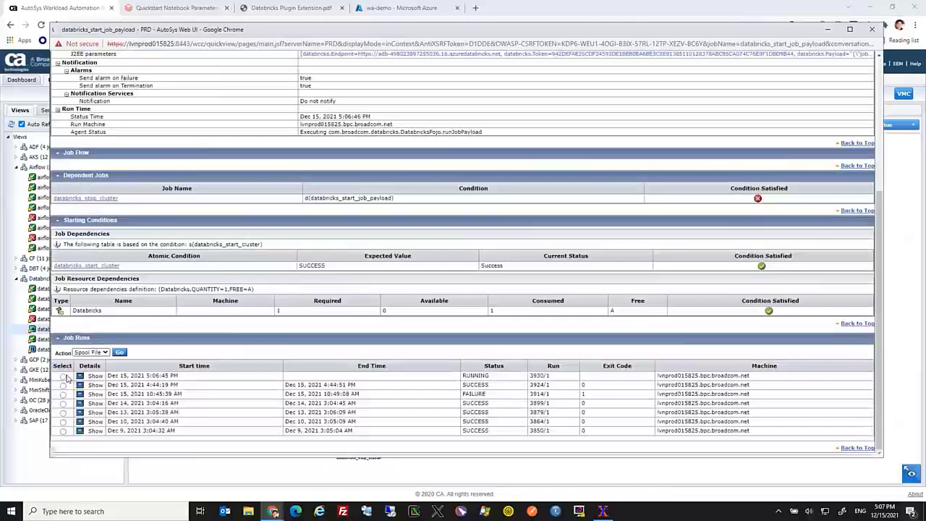
scroll(63, 382, down, 4)
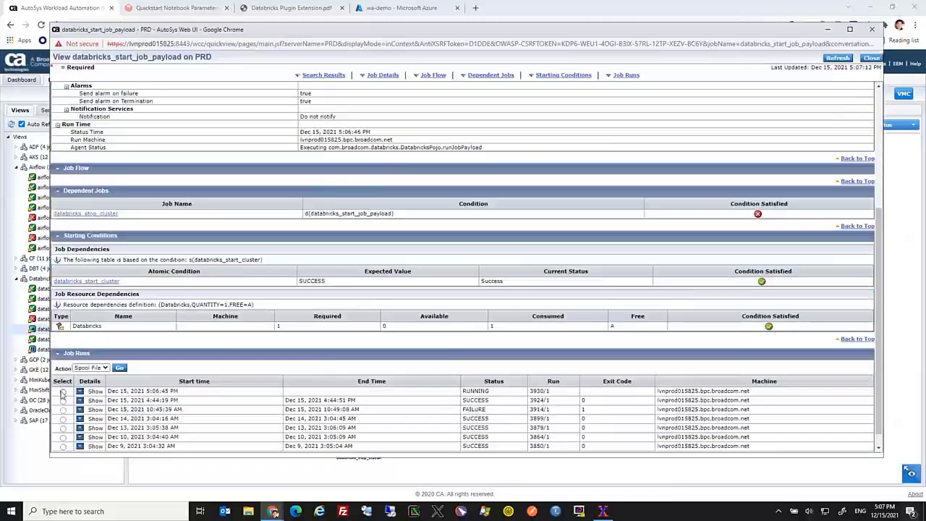
Retrieve the spool file of the databricks_start_job_payload run started Dec 15, 2021 5:06:45 PM, examine its log, and close the details
click(63, 391)
click(119, 367)
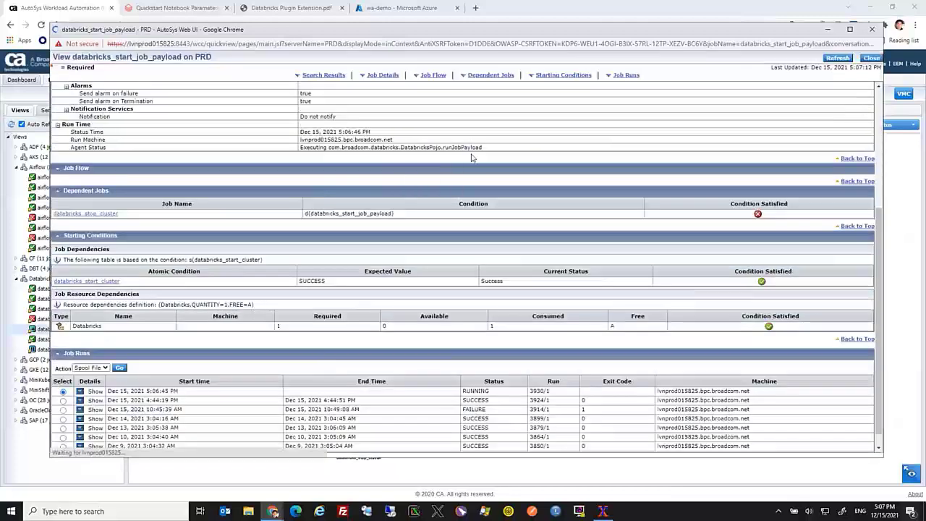
click(591, 114)
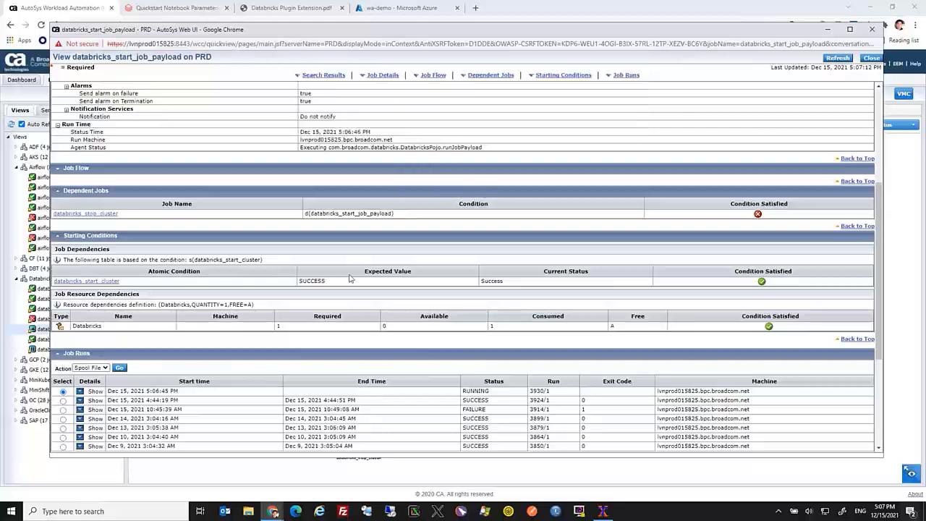
scroll(349, 279, down, 3)
scroll(243, 359, down, 3)
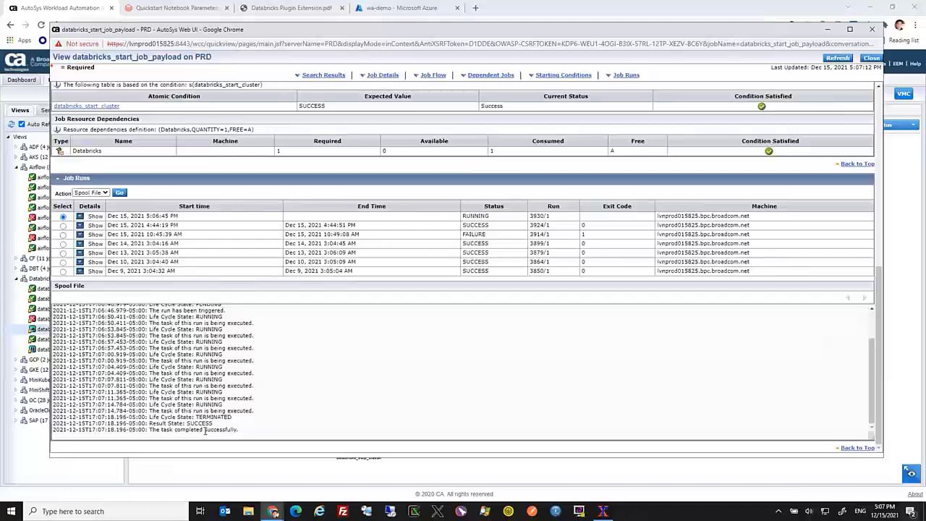
scroll(394, 386, up, 5)
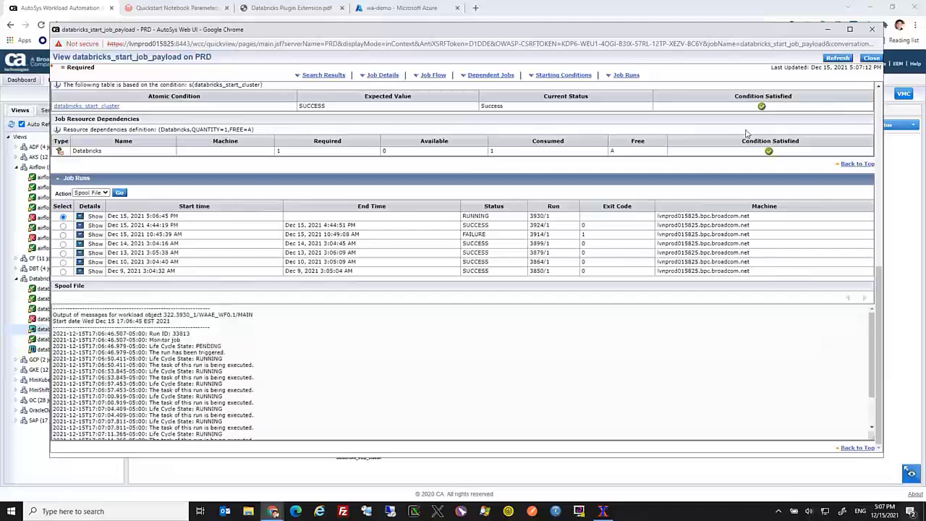
click(871, 57)
Put the databricks_stop_cluster job on hold in the flow
click(375, 438)
right_click(377, 437)
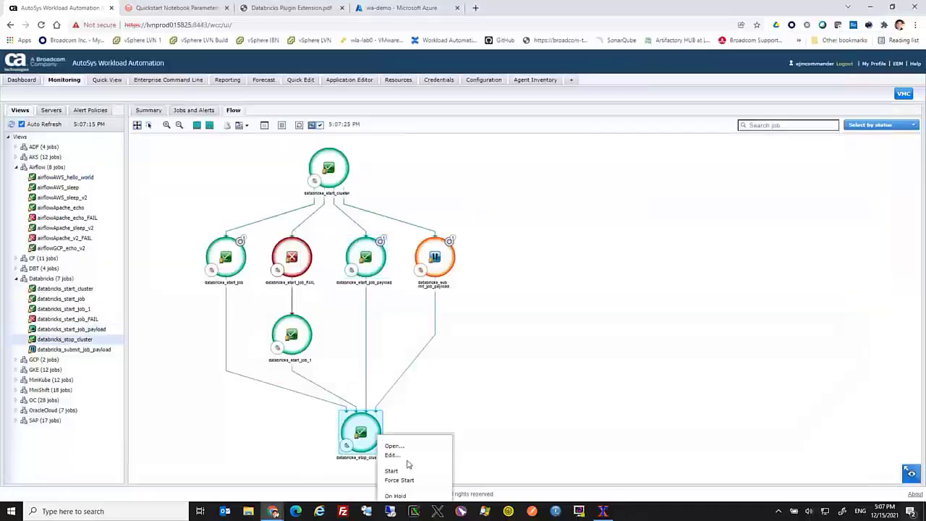
click(395, 496)
click(442, 312)
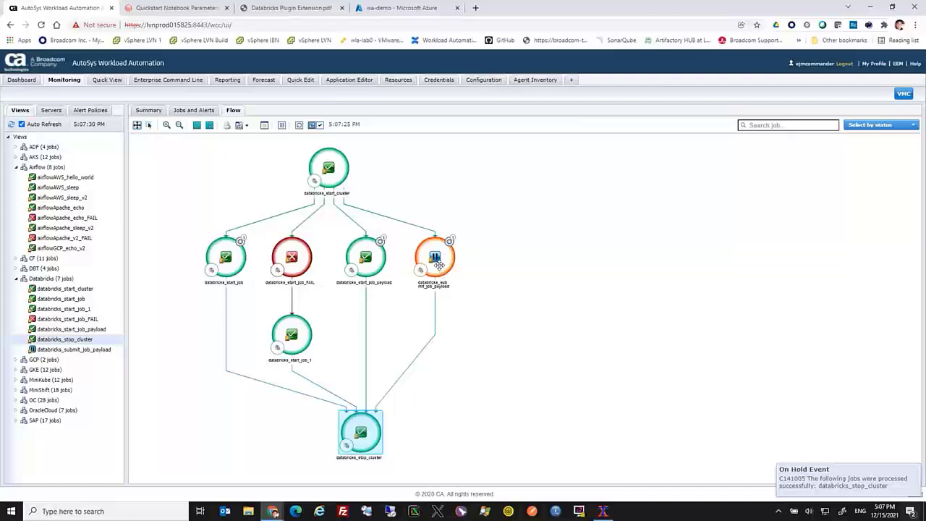
Open the databricks_submit_job_payload definition, review its submitJobPayload method and databricks.Payload parameter, and close it without changes
click(438, 261)
right_click(441, 265)
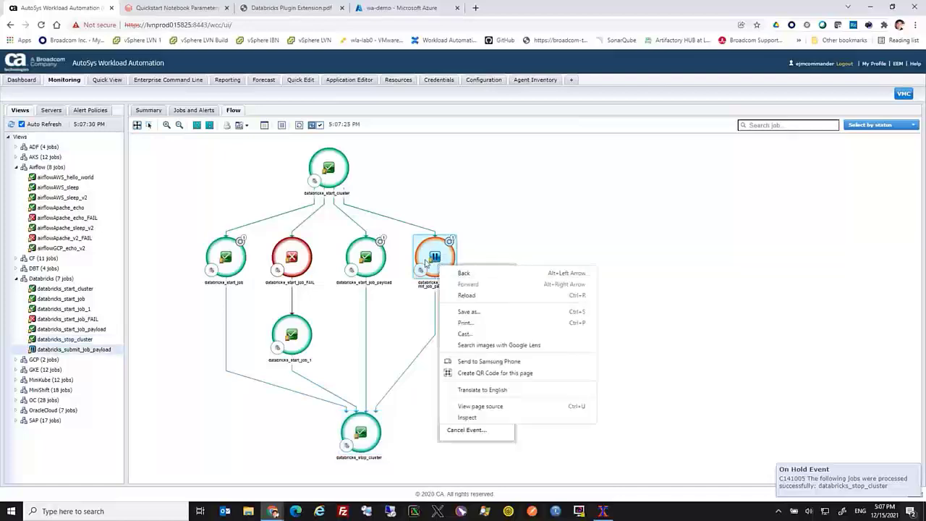
click(422, 263)
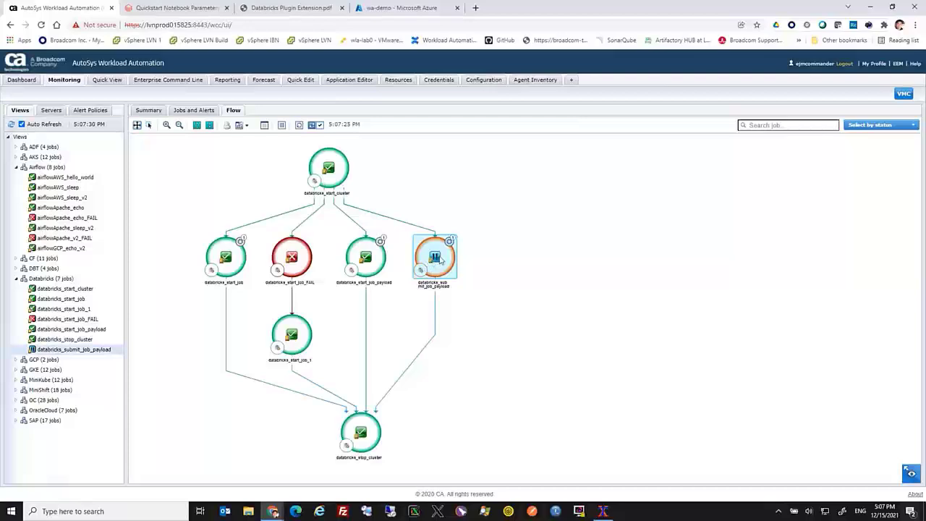
right_click(441, 261)
click(456, 276)
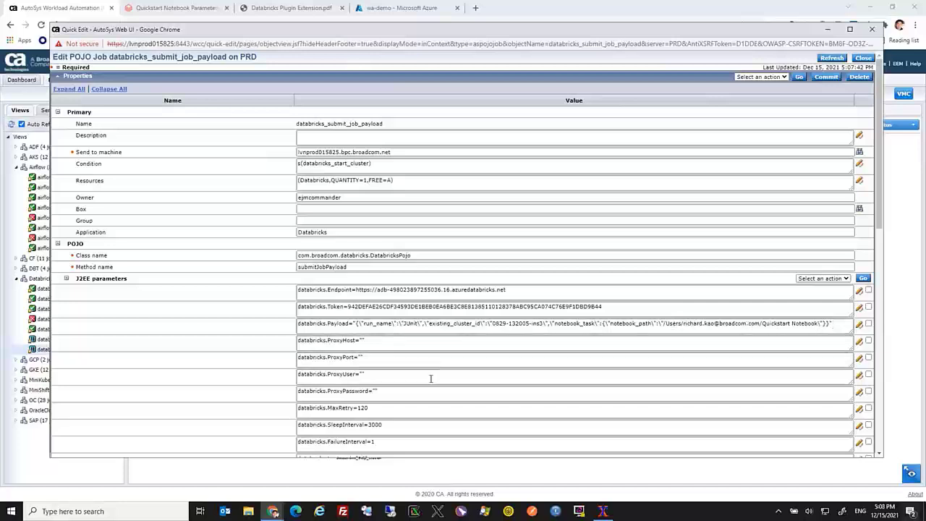
scroll(437, 371, down, 3)
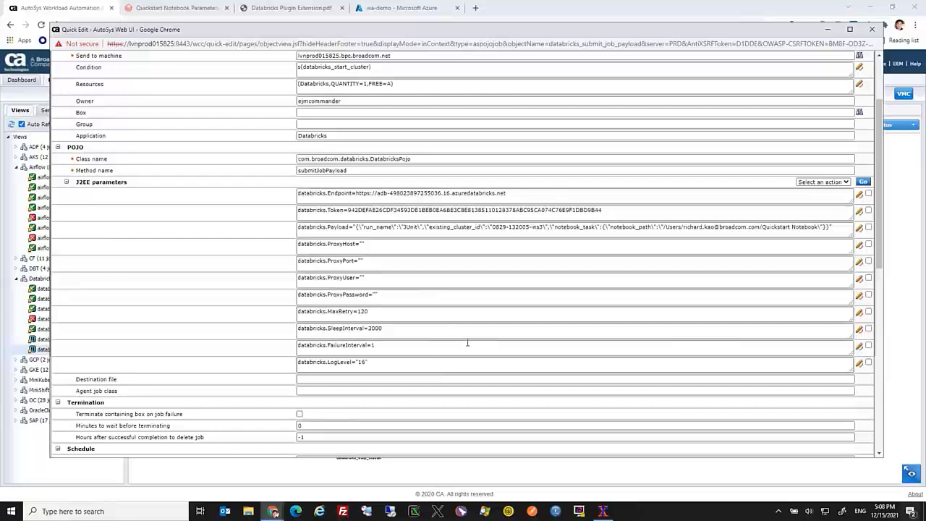
scroll(468, 342, up, 3)
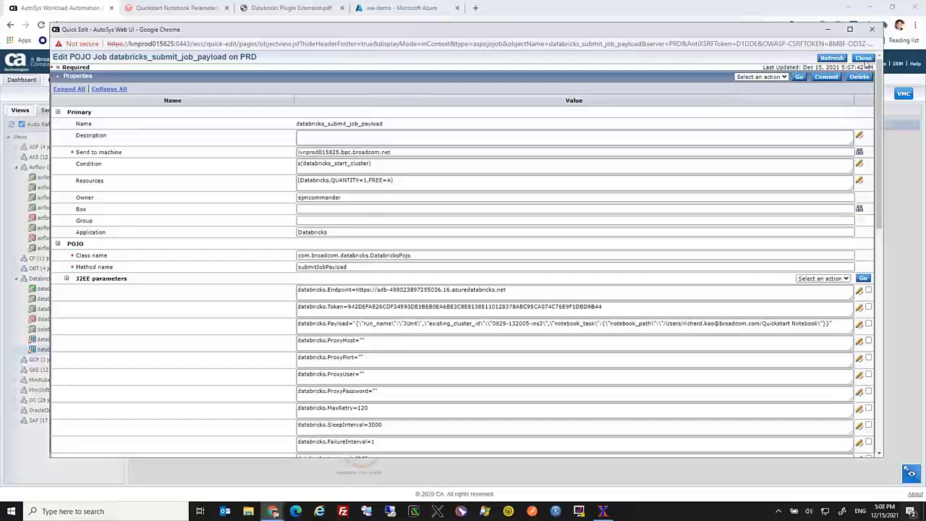
click(864, 58)
Take the databricks_submit_job_payload job off hold and refresh the flow
right_click(439, 262)
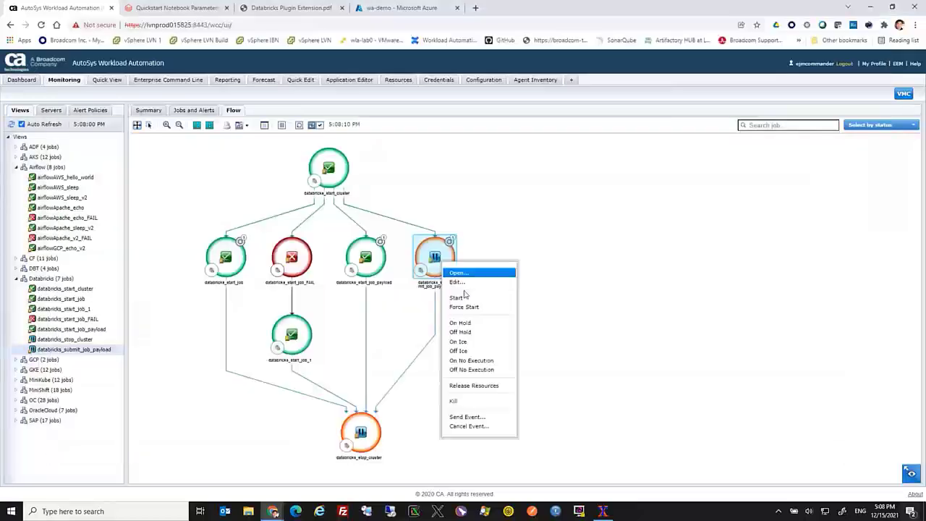
click(467, 333)
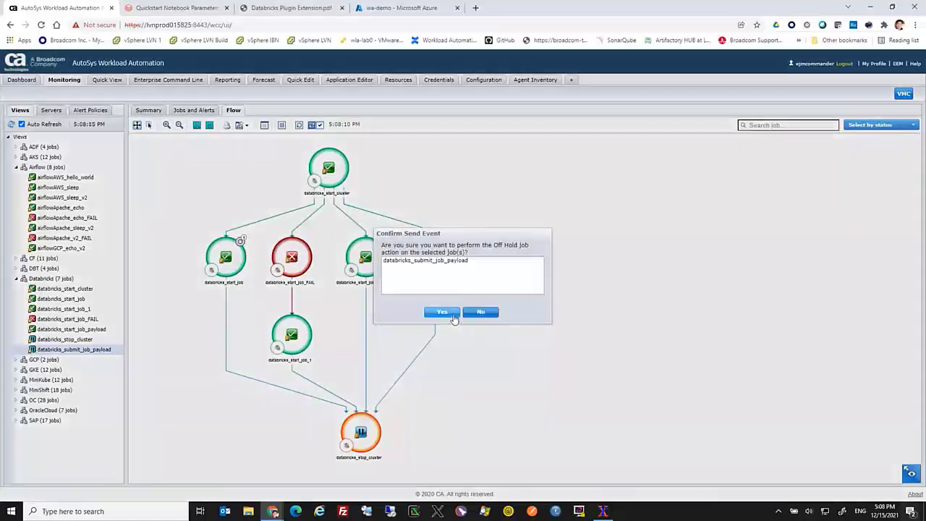
click(454, 316)
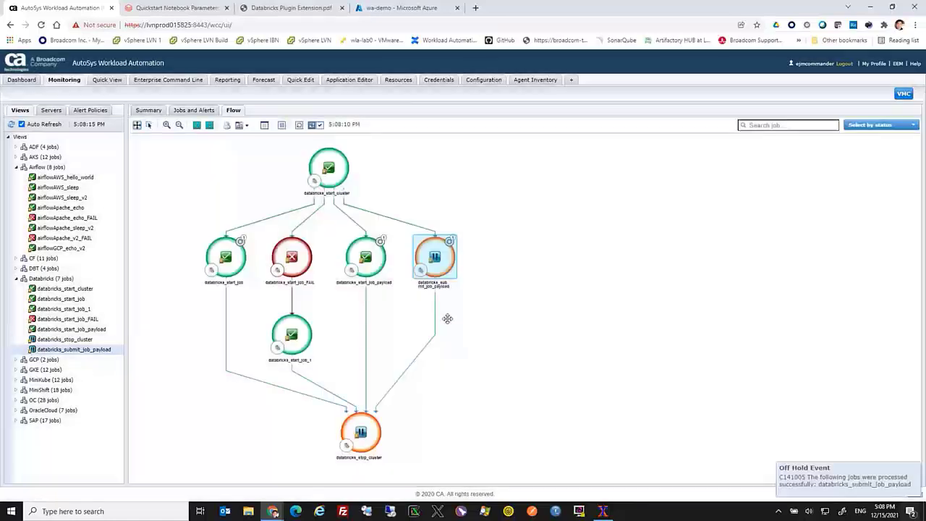
click(298, 127)
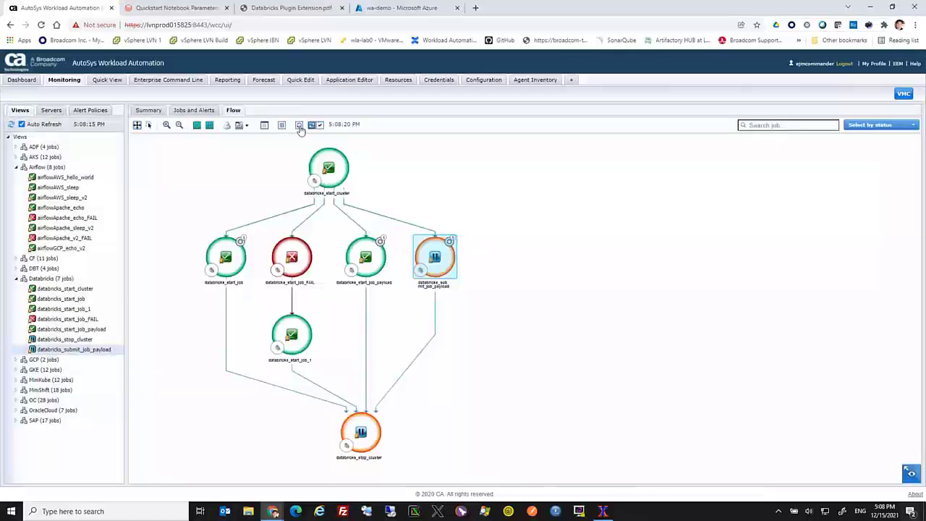
click(299, 127)
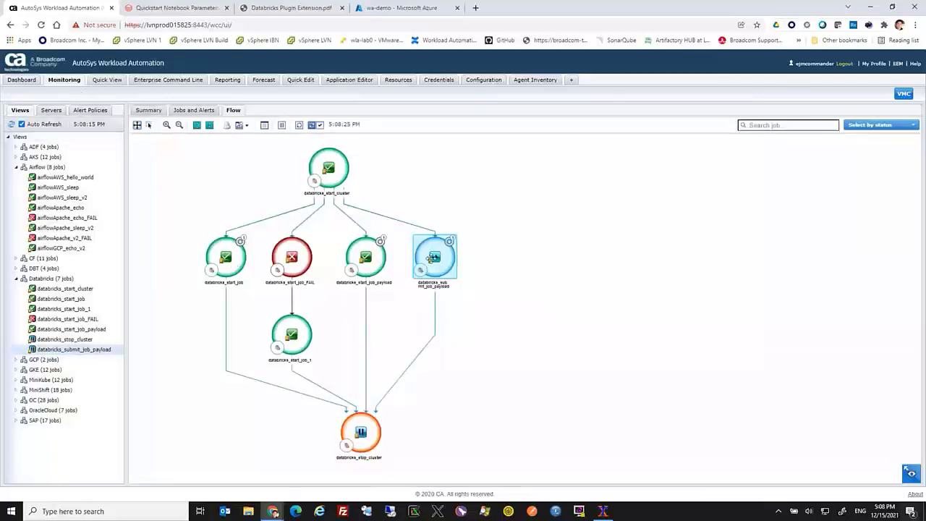
Open the databricks_submit_job_payload job's details and examine the spool file of its run started Dec 15, 2021 5:08:17 PM
right_click(432, 259)
right_click(430, 259)
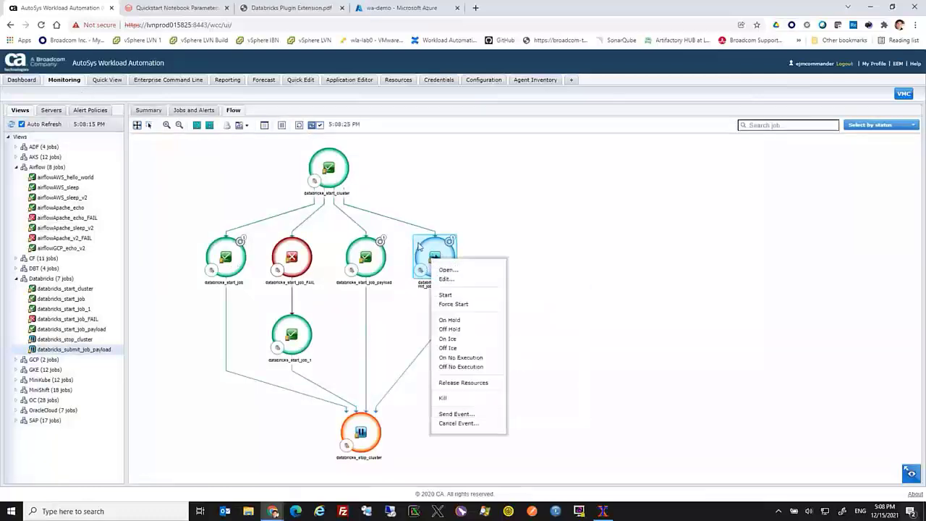
click(430, 255)
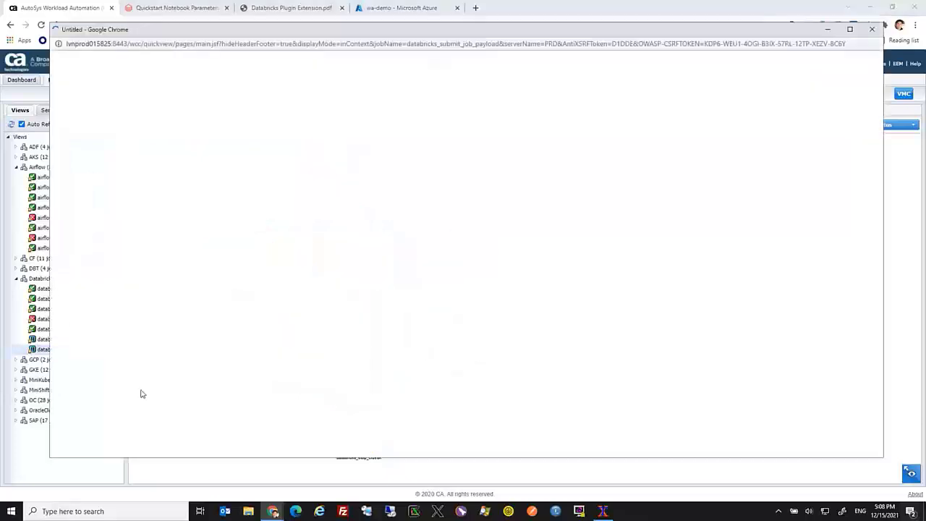
scroll(78, 398, down, 5)
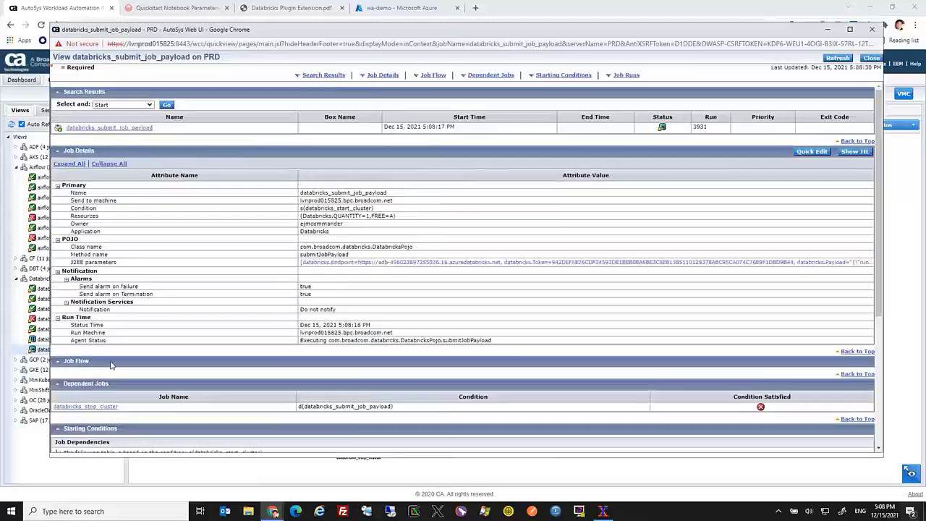
scroll(64, 380, down, 5)
click(63, 377)
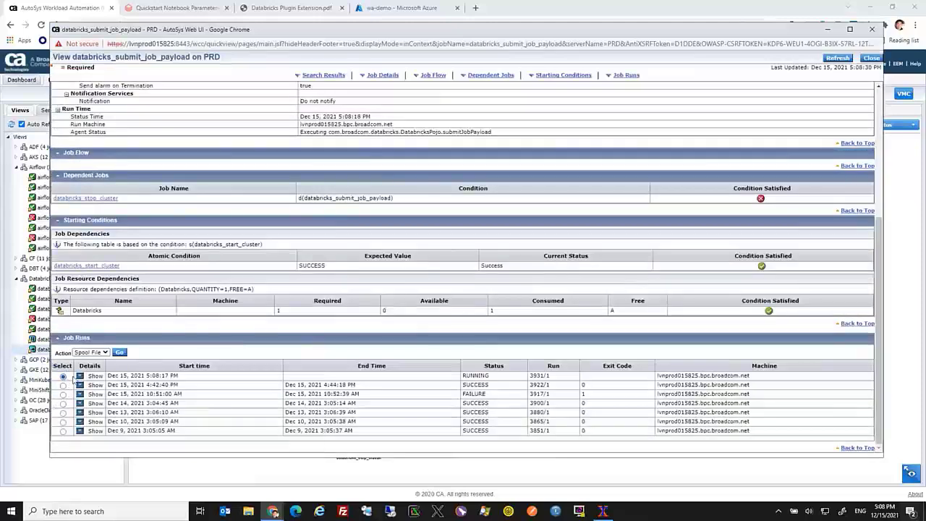
click(120, 353)
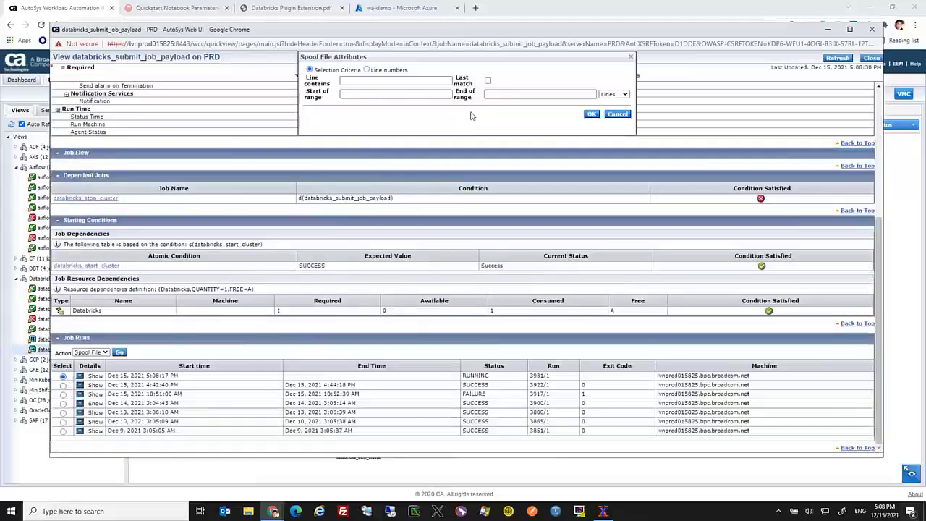
click(590, 116)
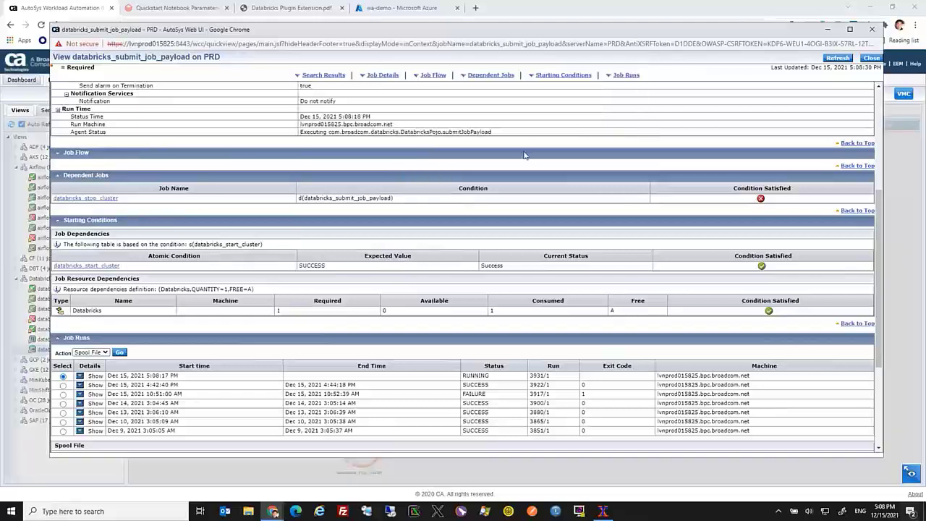
scroll(511, 205, down, 3)
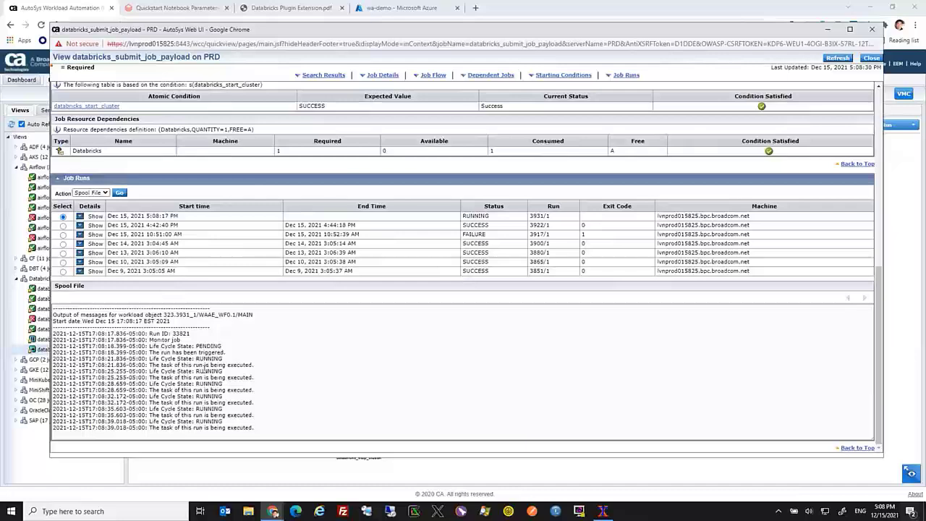
scroll(170, 233, up, 3)
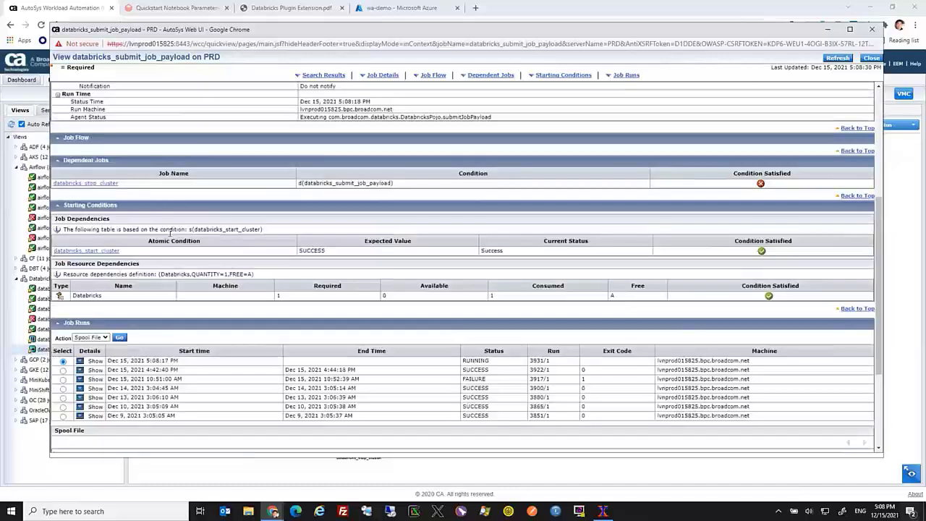
Retrieve the same run's spool file again, examine the end of the log, and close the job details
click(120, 338)
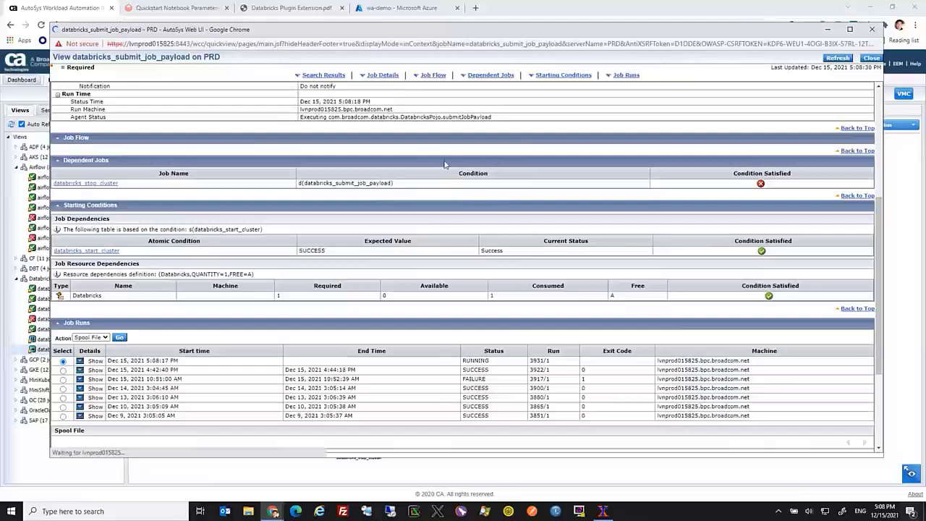
click(591, 117)
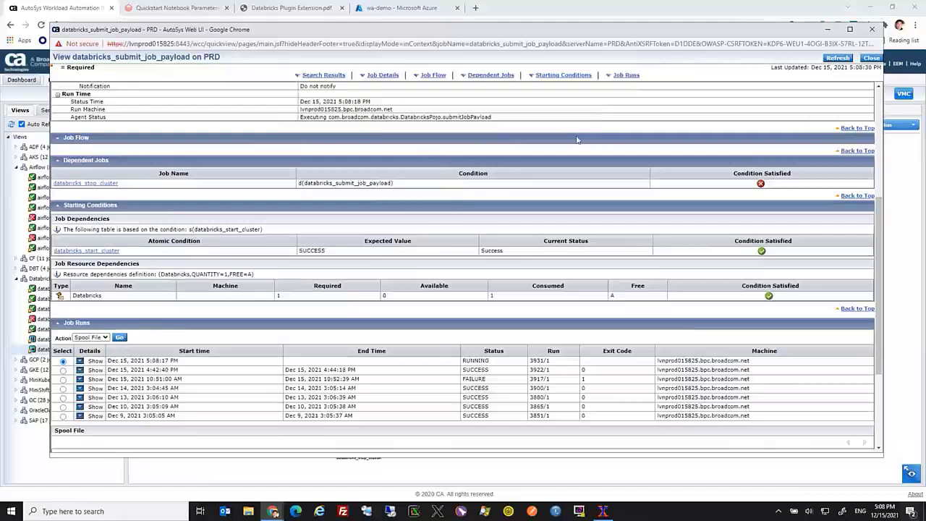
scroll(345, 279, down, 2)
scroll(287, 377, down, 5)
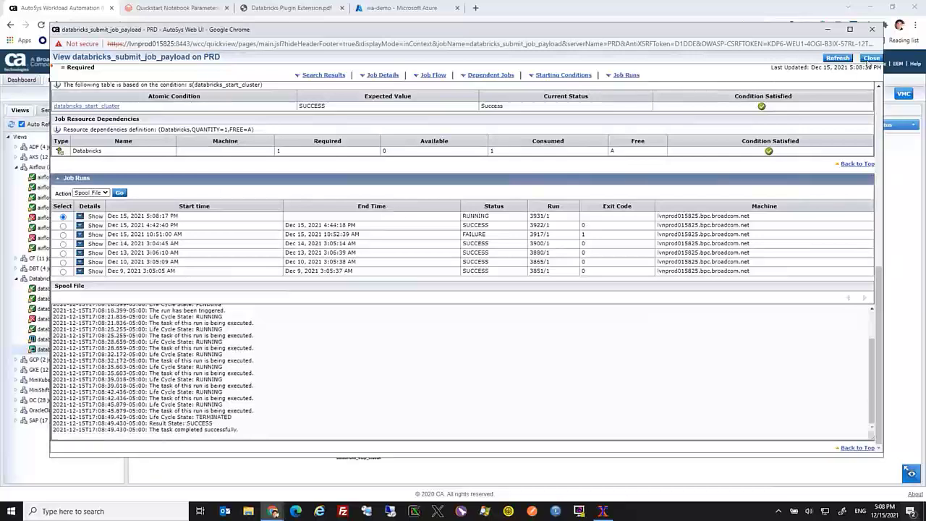
click(869, 59)
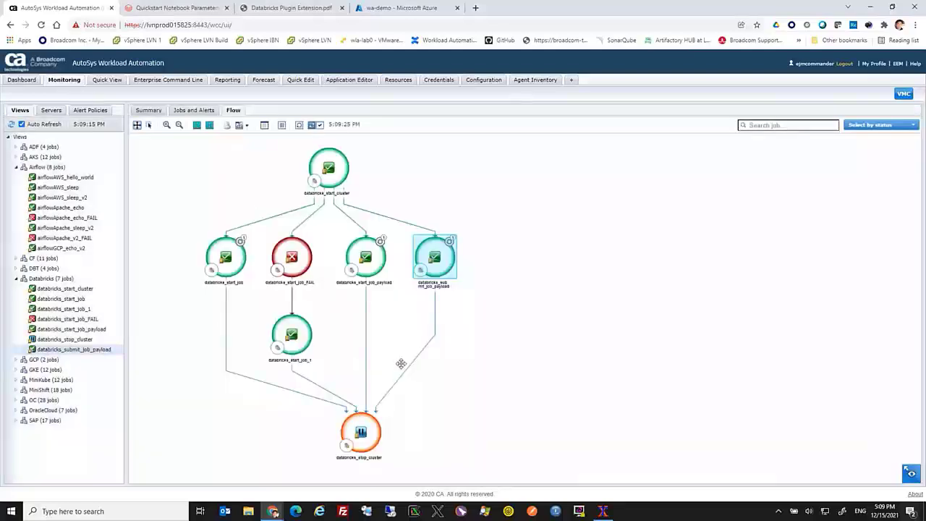
Take the databricks_stop_cluster job off hold and check the demo cluster's state on the Databricks Compute page
click(366, 433)
right_click(369, 435)
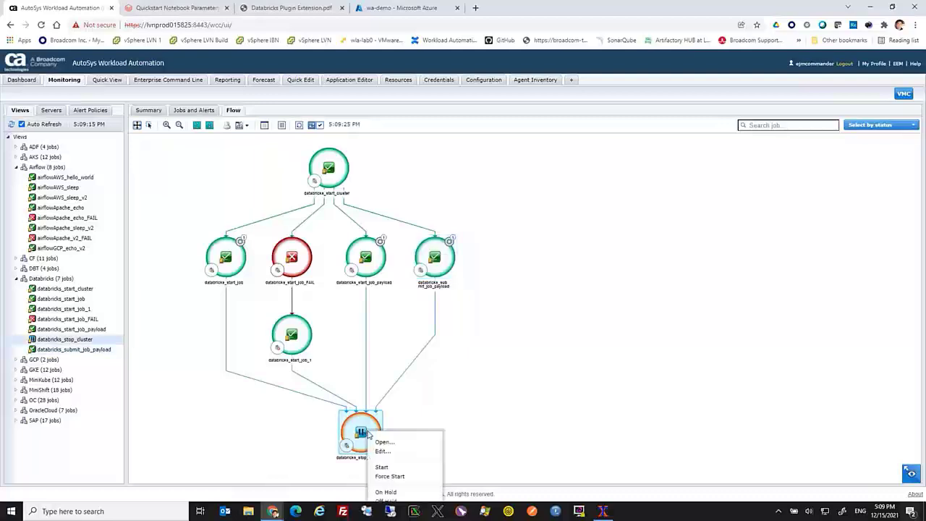
click(389, 501)
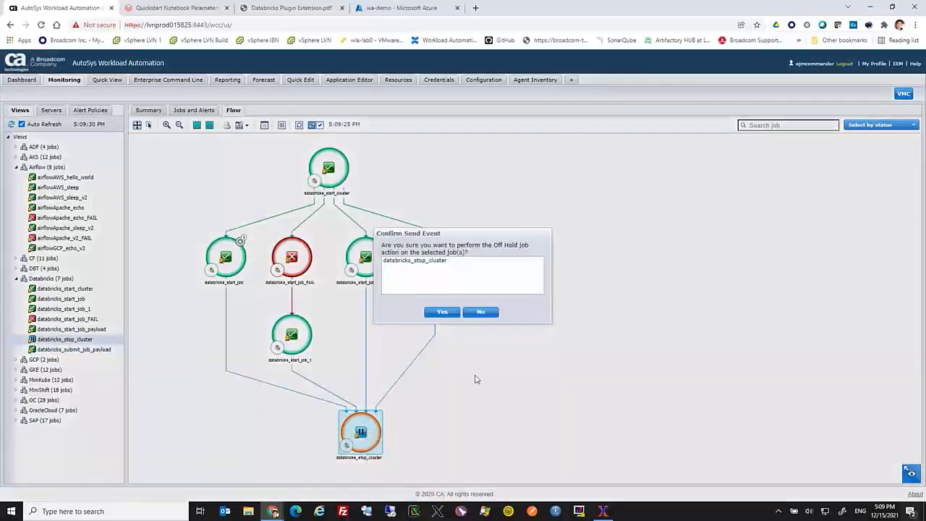
click(444, 313)
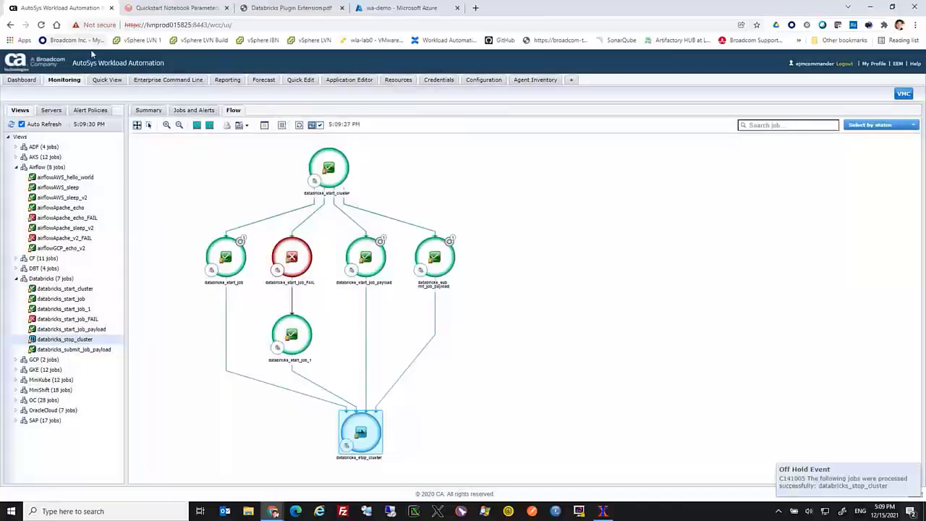
click(161, 8)
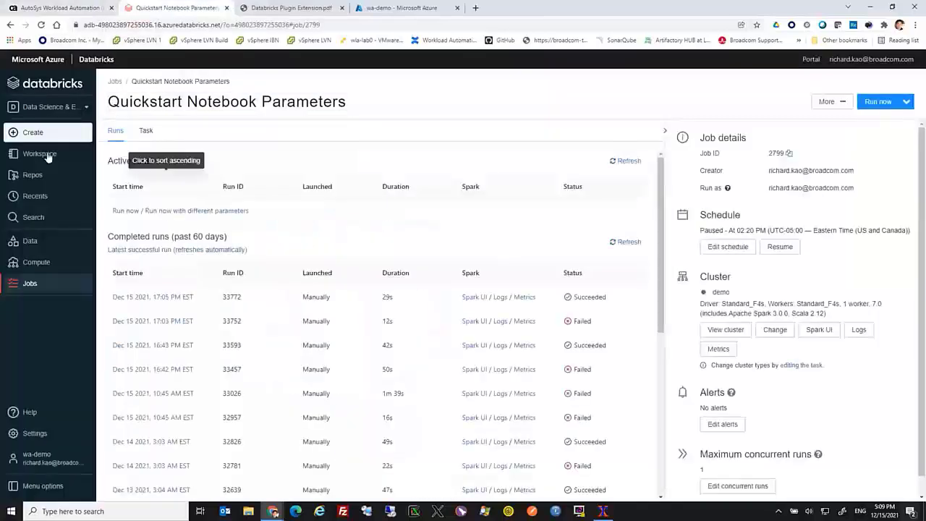
click(32, 265)
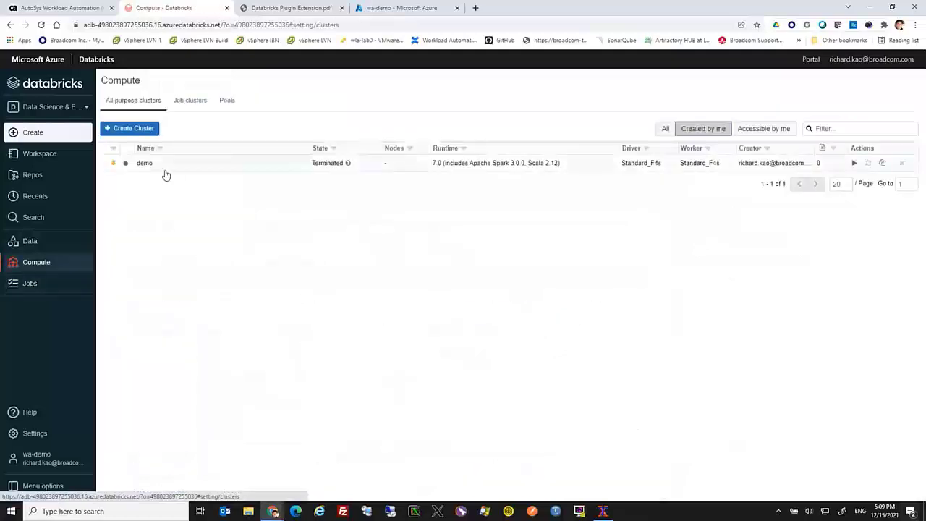